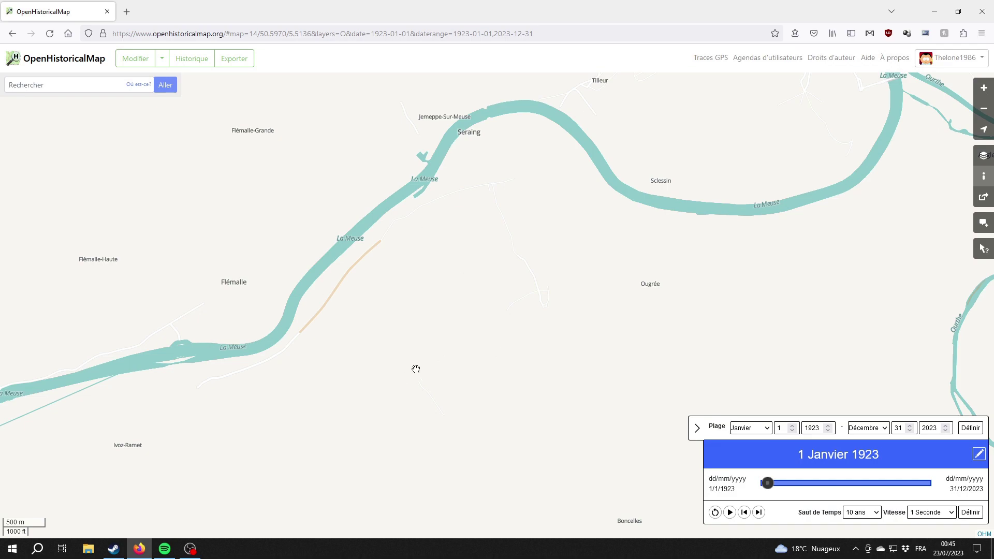
# Step: Open the map for editing and bring Rue de la Justice in Seraing, west of the roundabout, into close view
pyautogui.click(141, 63)
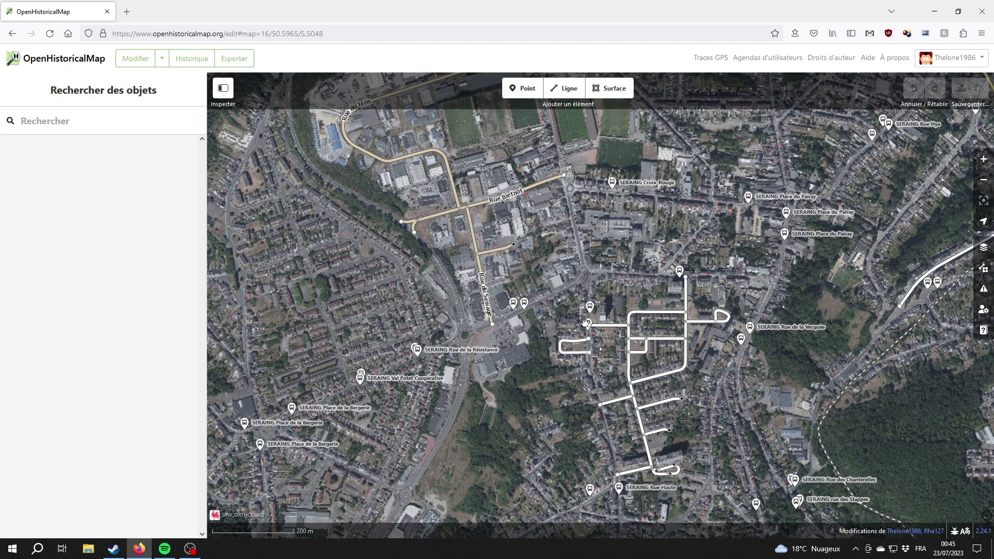
pyautogui.moveTo(472, 124); pyautogui.dragTo(538, 187)
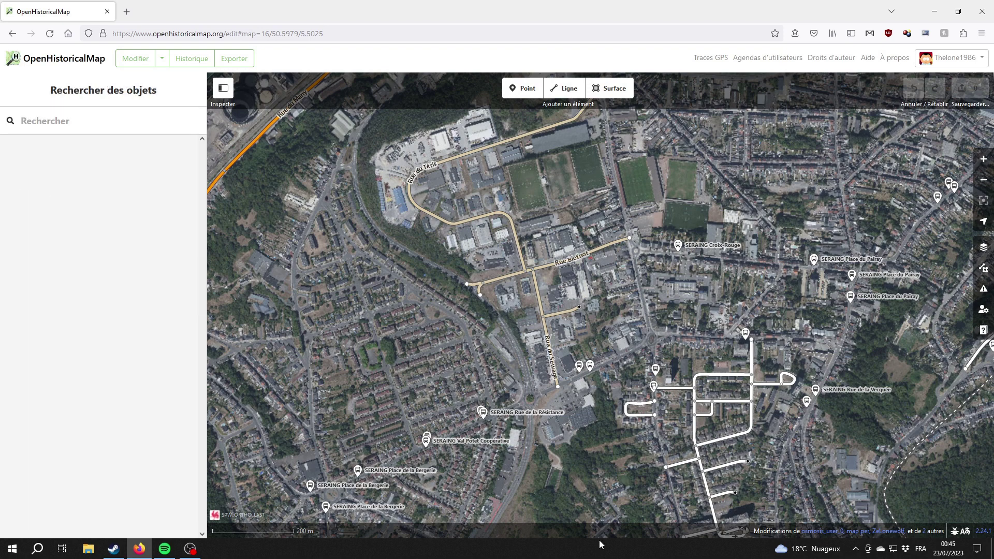
pyautogui.moveTo(587, 471); pyautogui.dragTo(566, 265)
pyautogui.moveTo(519, 363); pyautogui.dragTo(665, 262)
pyautogui.moveTo(493, 86); pyautogui.dragTo(650, 47)
pyautogui.moveTo(625, 474); pyautogui.dragTo(545, 386)
pyautogui.scroll(4, 515, 305)
pyautogui.scroll(1, 546, 386)
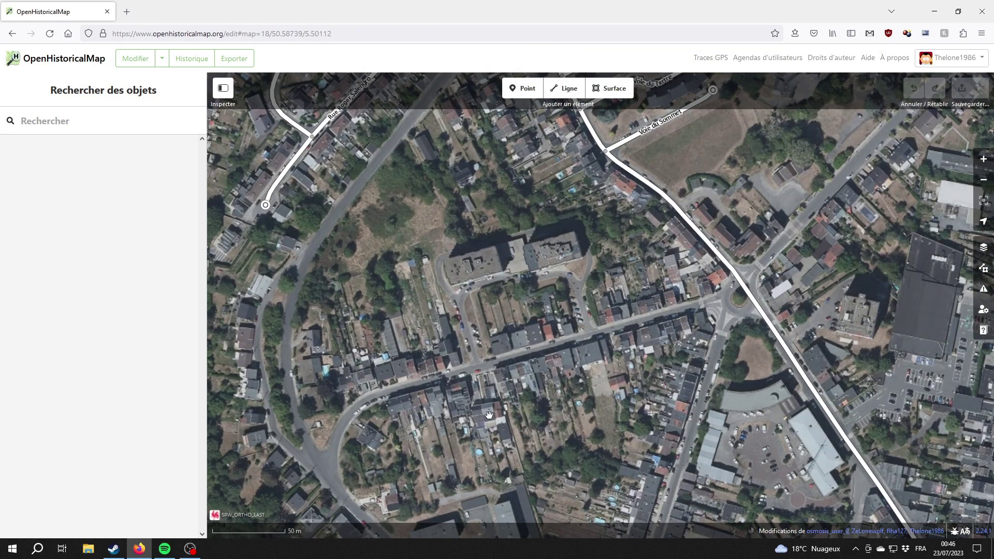
pyautogui.moveTo(632, 300); pyautogui.dragTo(661, 275)
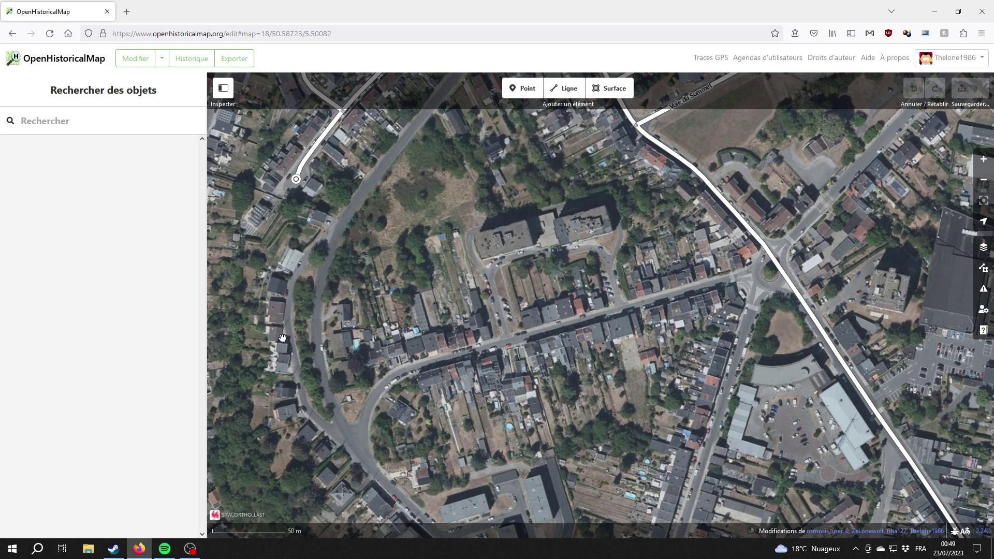
# Step: Set the editor's map background to OpenStreetMap (Standard)
pyautogui.click(983, 247)
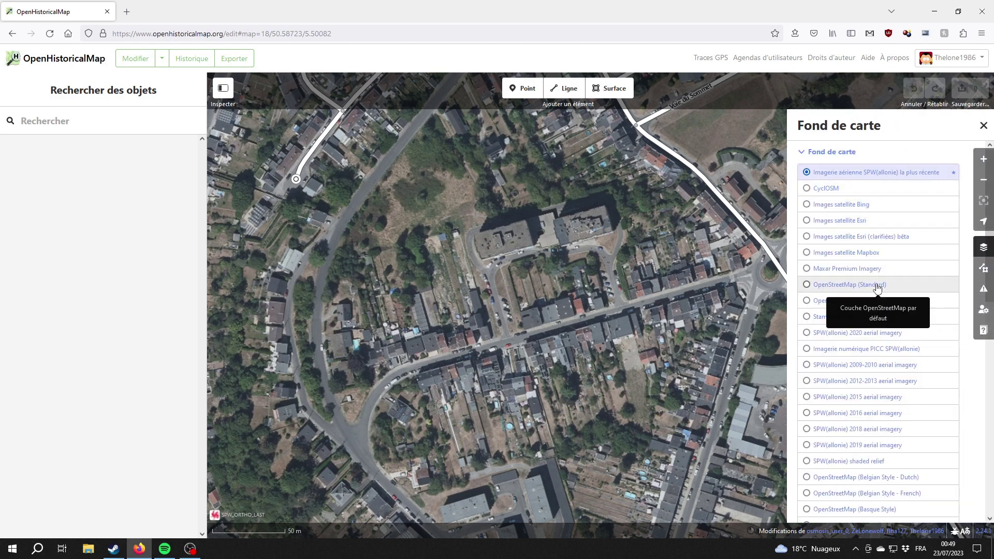
pyautogui.click(877, 284)
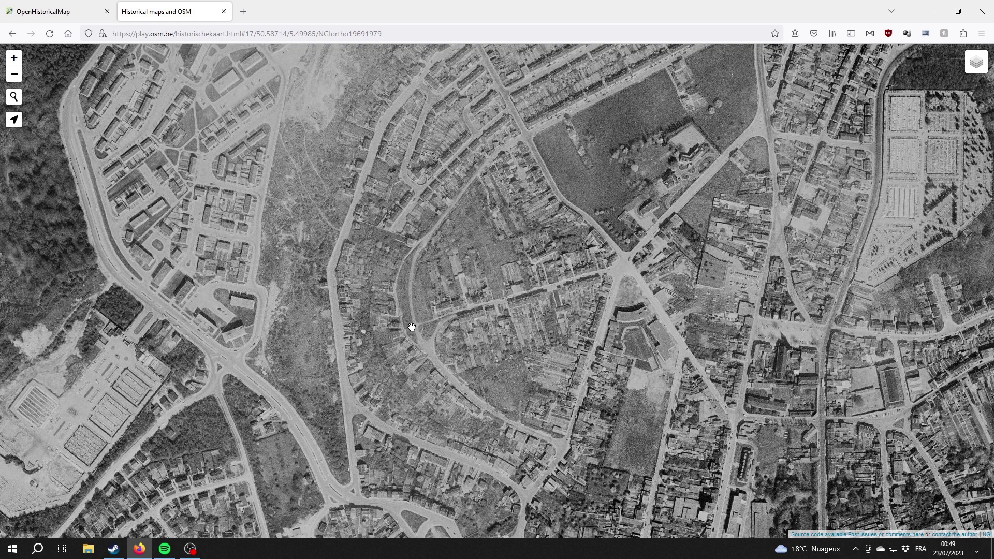
pyautogui.hotkey('ctrl', 'Tab')
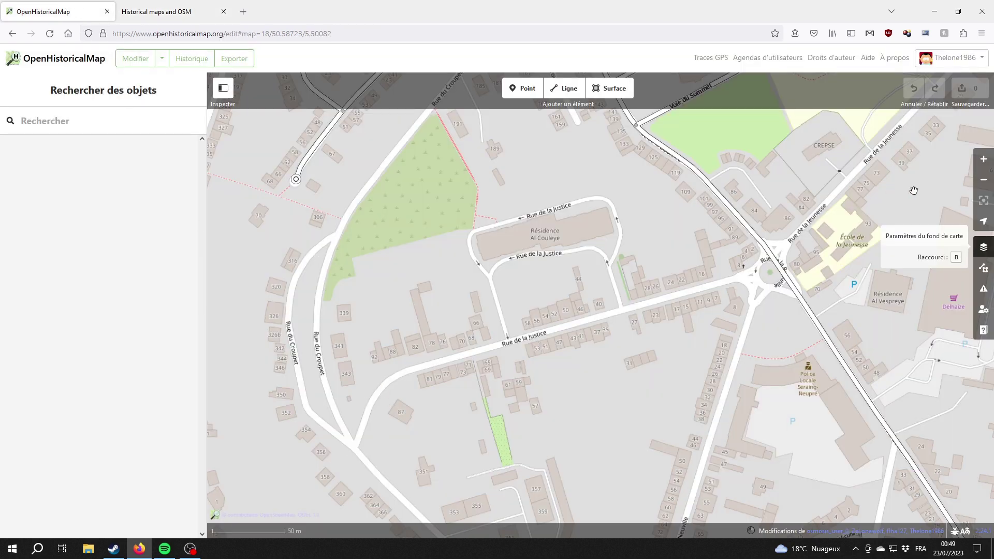
# Step: Switch the background to the most recent SPW(allonie) aerial imagery and compare the street's western end with the 1969–1979 historical orthophoto
pyautogui.click(978, 248)
pyautogui.click(875, 173)
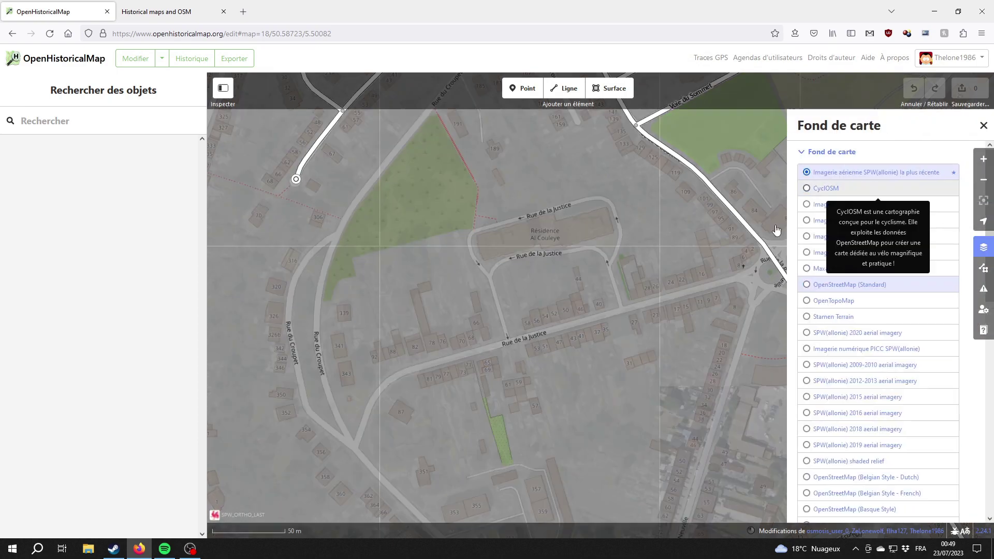
pyautogui.hotkey('ctrl', 'Tab')
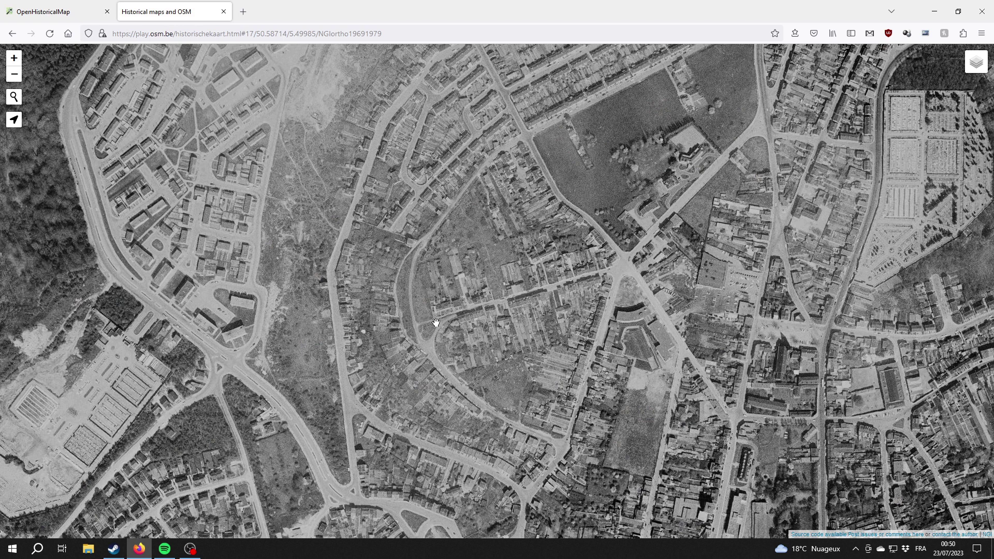
pyautogui.click(66, 4)
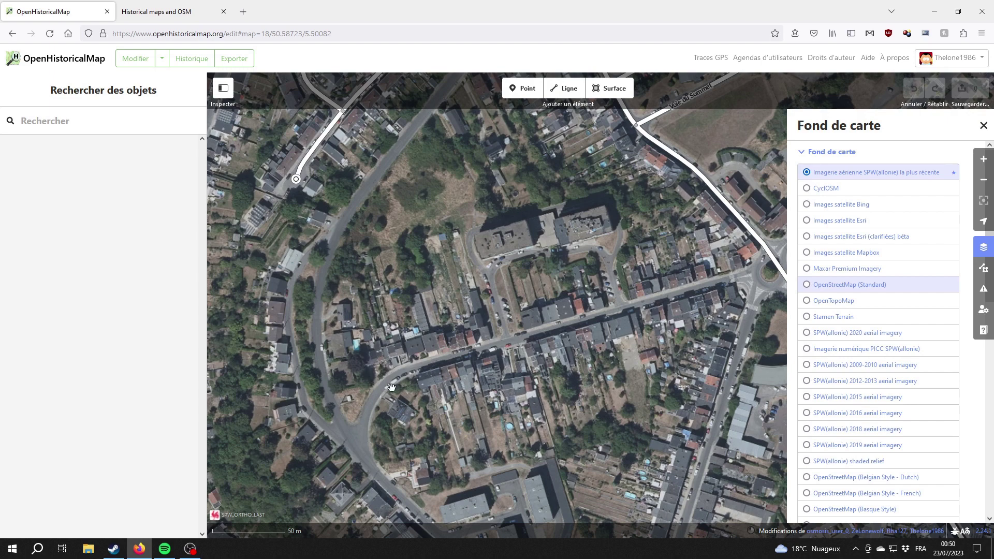
pyautogui.click(983, 126)
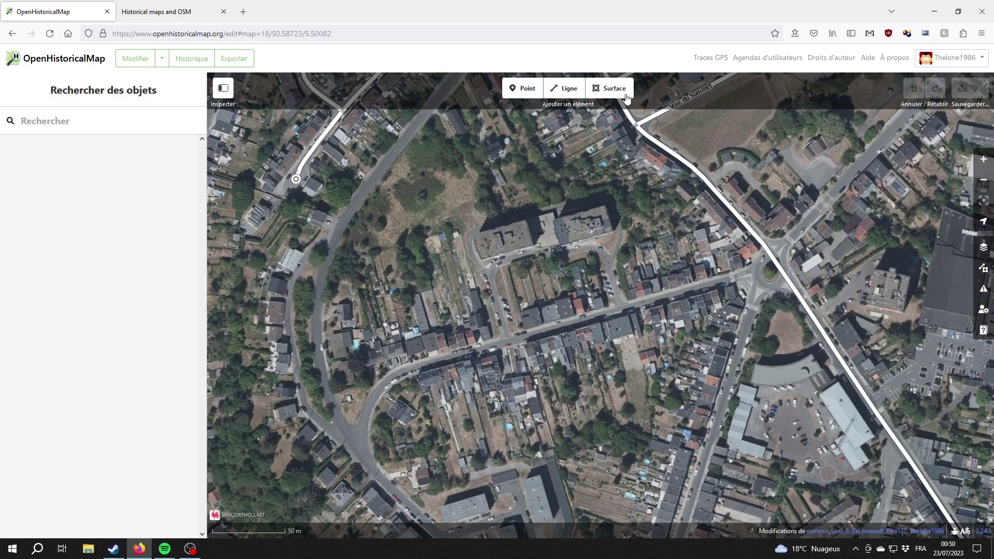
# Step: Draw a straight residential road (Route résidentielle) along Rue de la Justice from the Rue de la Bouteille roundabout to Rue du Croupet
pyautogui.click(564, 86)
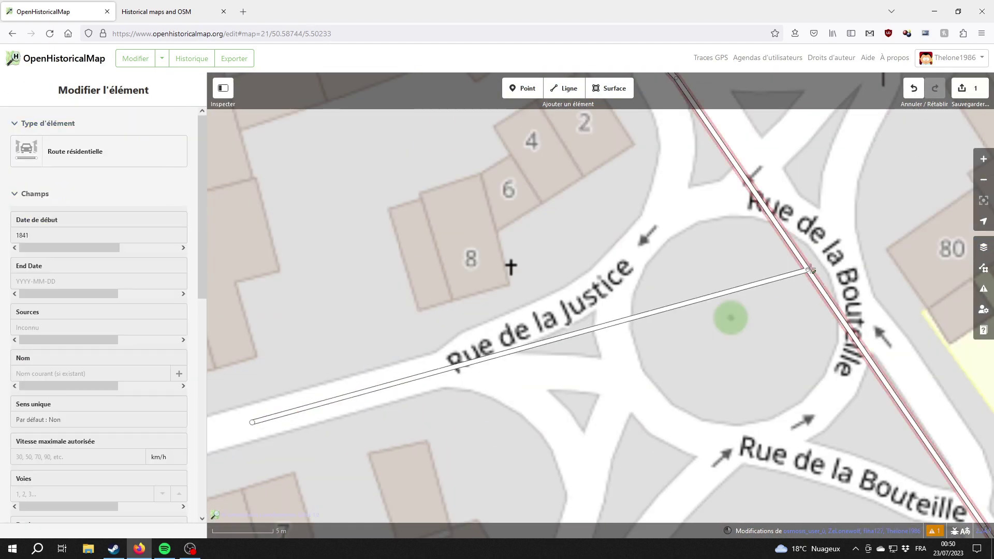
pyautogui.rightClick(628, 321)
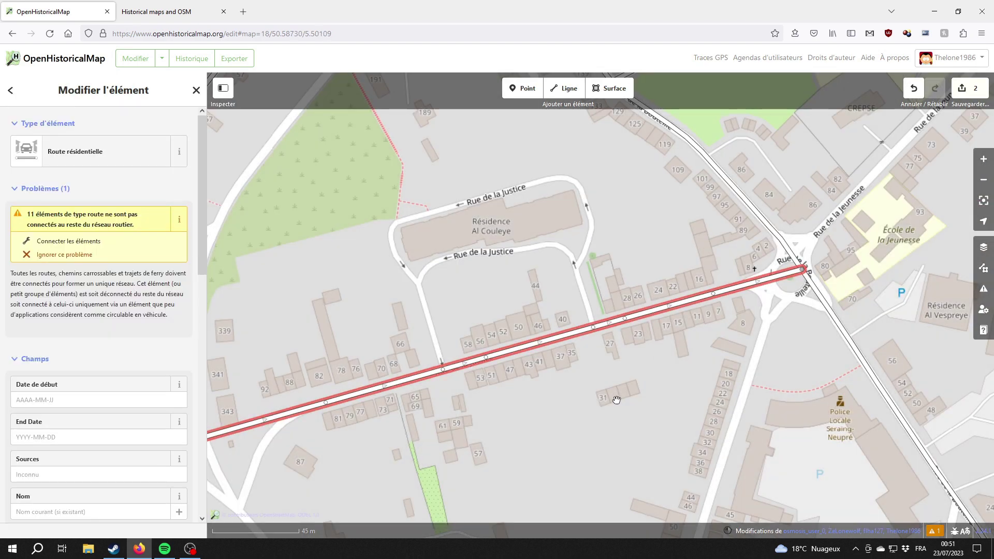
pyautogui.moveTo(545, 403); pyautogui.dragTo(609, 377)
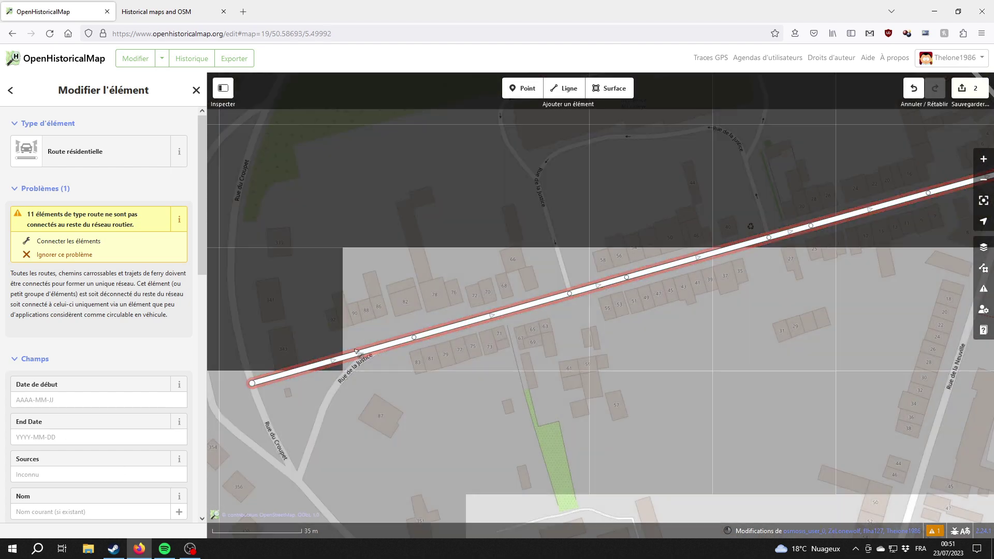
# Step: Add a node on the new residential road where Rue de la Justice begins to curve, near house number 83
pyautogui.scroll(3, 345, 391)
pyautogui.scroll(3, 362, 313)
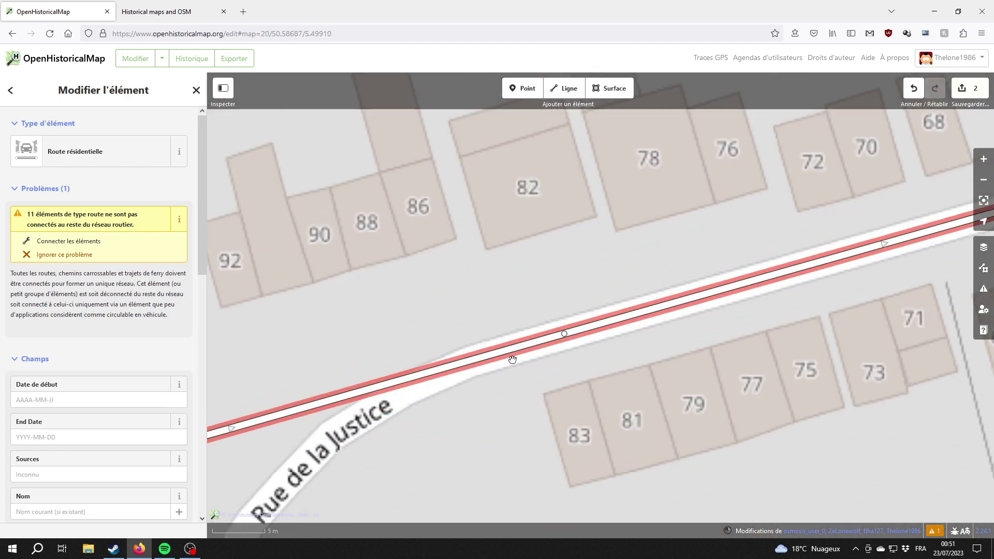
pyautogui.click(523, 88)
pyautogui.click(474, 362)
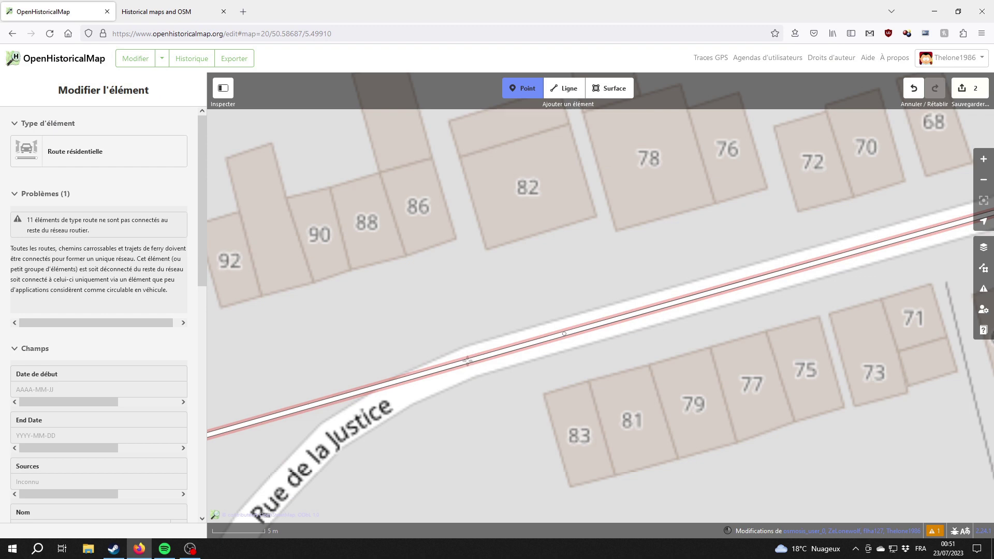
pyautogui.click(471, 363)
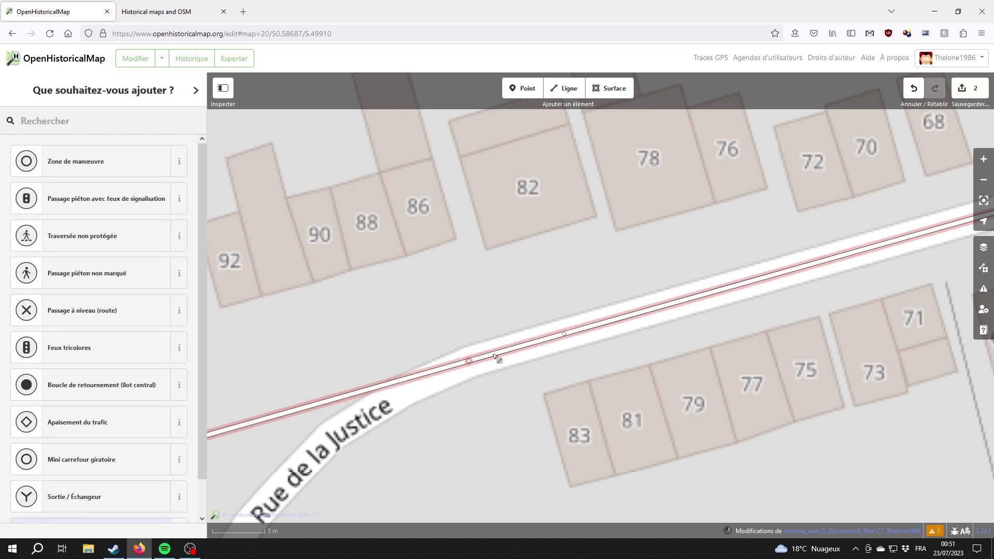
pyautogui.hotkey('ctrl', 'z')
# Step: Set the road's start date to 1861-02-21, its source to "En parcourant les rues de Seraing" with the author, and its name to "Rue de la Justice"
pyautogui.scroll(-3, 520, 352)
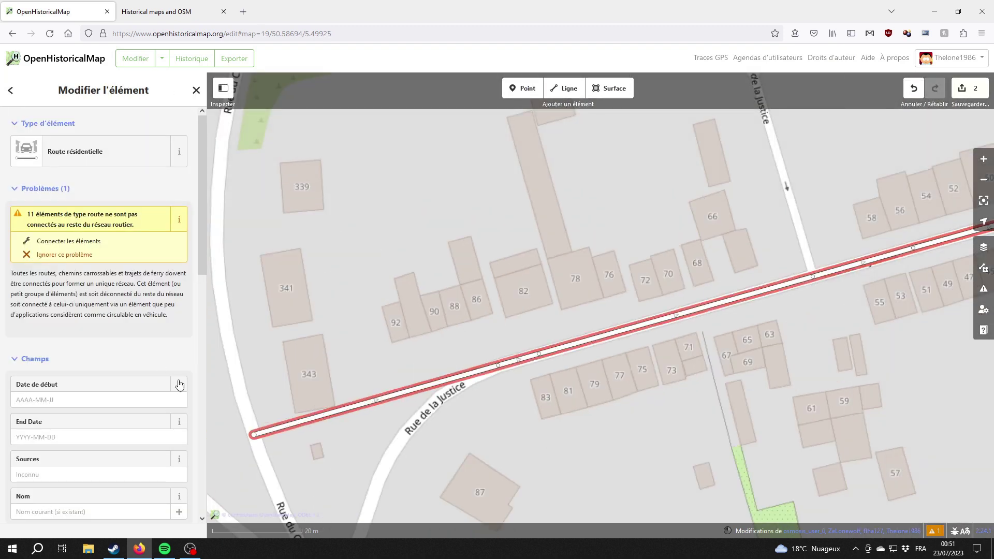
pyautogui.scroll(-2, 156, 363)
pyautogui.click(74, 295)
pyautogui.write('1861-02-21')
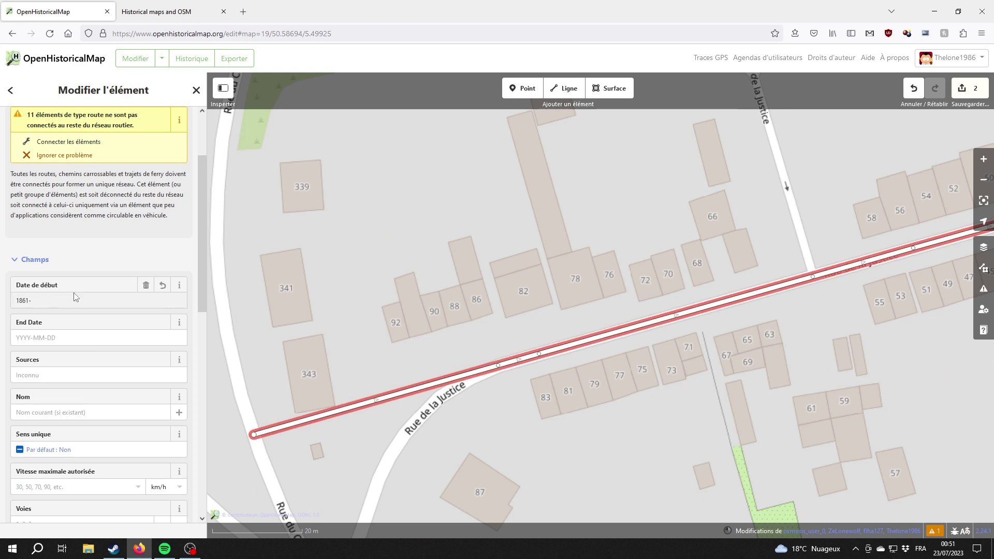
pyautogui.click(61, 377)
pyautogui.write('"En parcourant les rues de Seraing" de René Crine')
pyautogui.press('Tab')
pyautogui.write('Rue de la Justice')
pyautogui.scroll(-2, 305, 435)
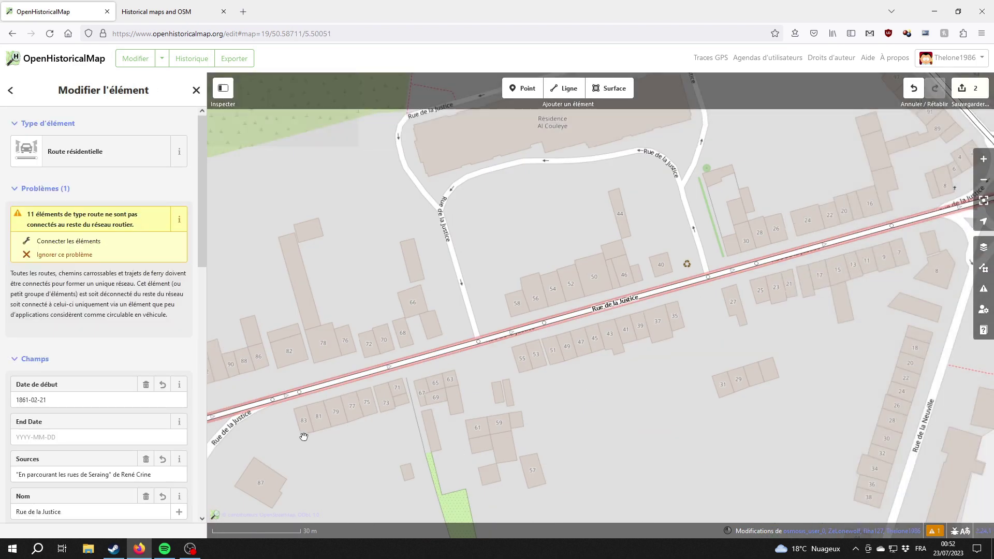
# Step: Split Rue de la Justice at the node where the present-day street begins to curve
pyautogui.moveTo(305, 435); pyautogui.dragTo(533, 346)
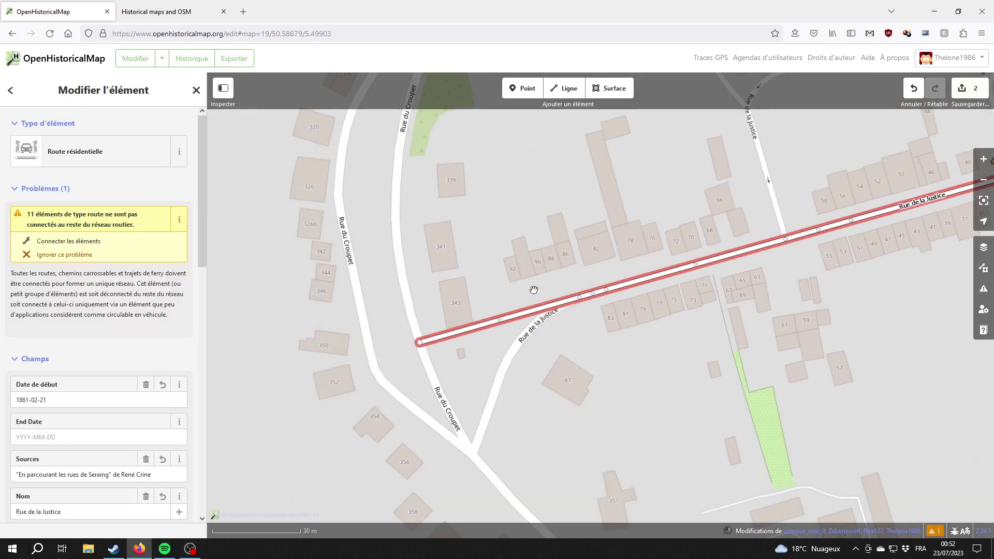
pyautogui.scroll(3, 564, 292)
pyautogui.keyDown('shift'); pyautogui.click(599, 304); pyautogui.keyUp('shift')
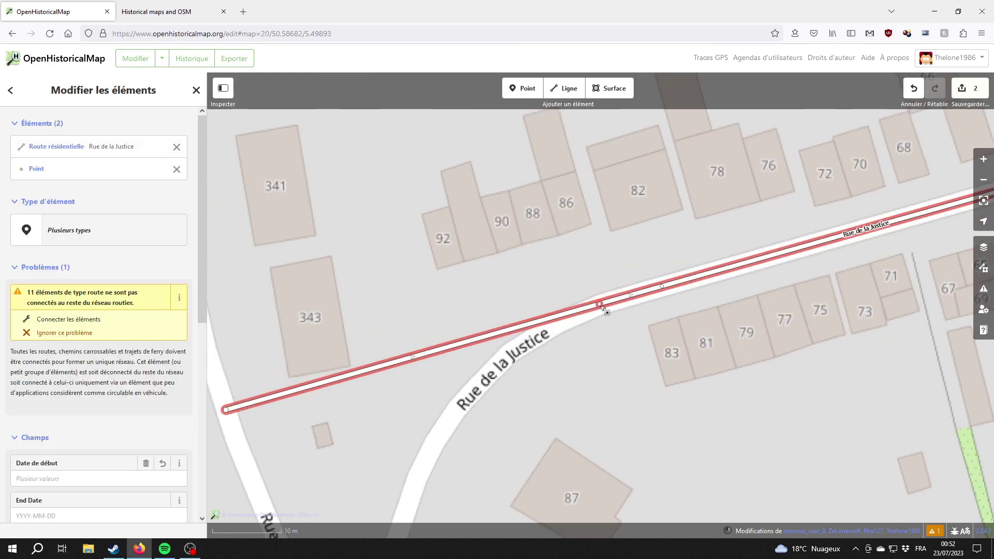
pyautogui.rightClick(601, 305)
pyautogui.click(616, 457)
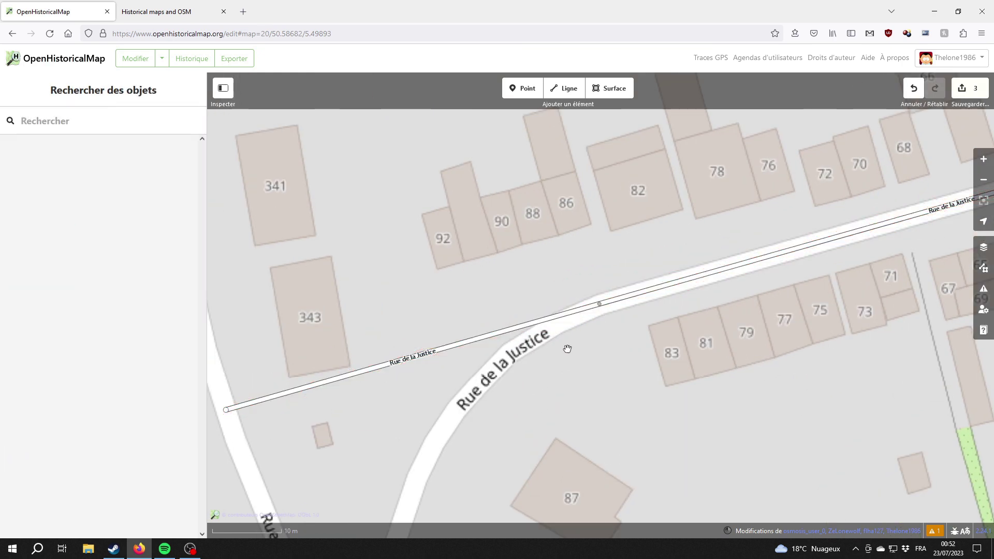
pyautogui.click(608, 299)
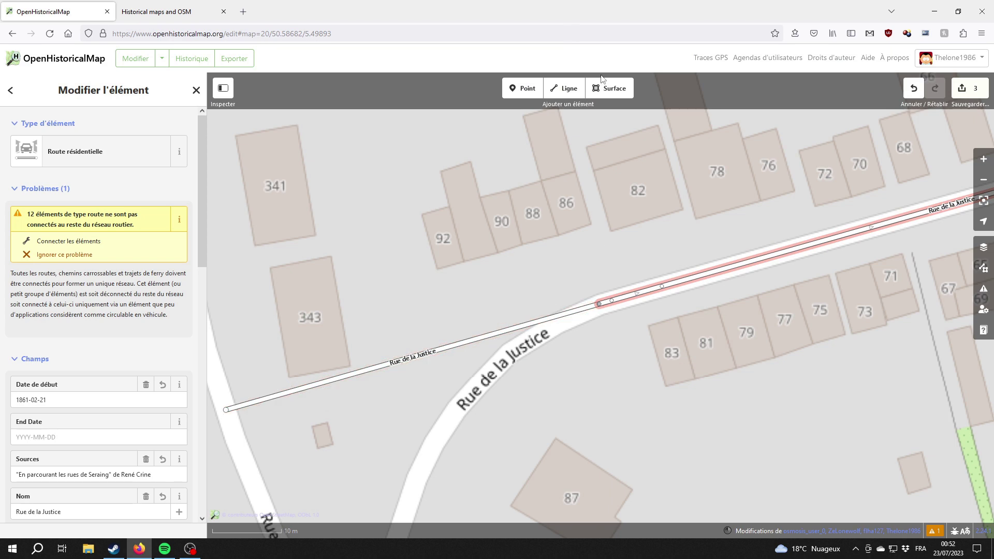
pyautogui.click(914, 88)
# Step: Set the end date of the straight western segment leading to Rue du Croupet to 1960-02-25
pyautogui.click(569, 313)
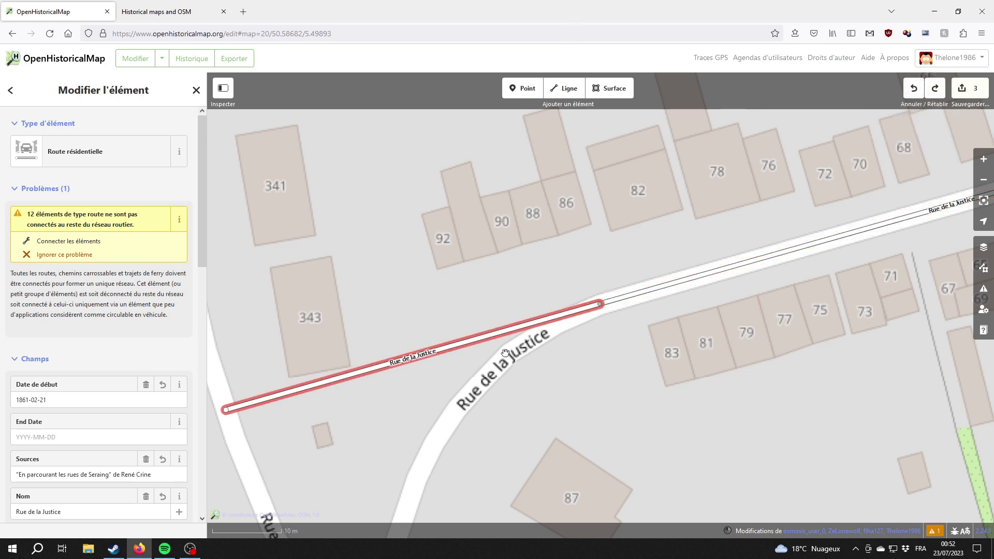
pyautogui.click(84, 437)
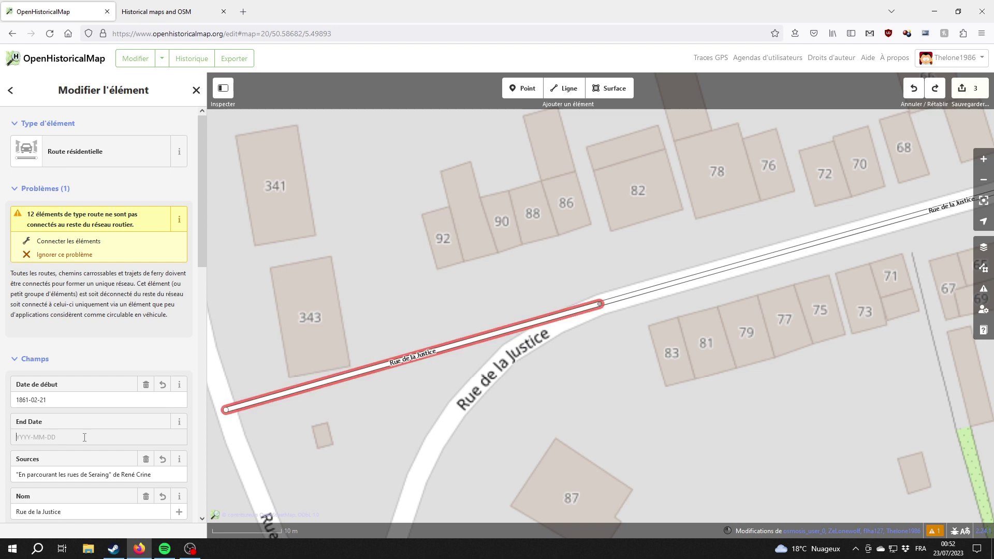
pyautogui.write('1960-02-25')
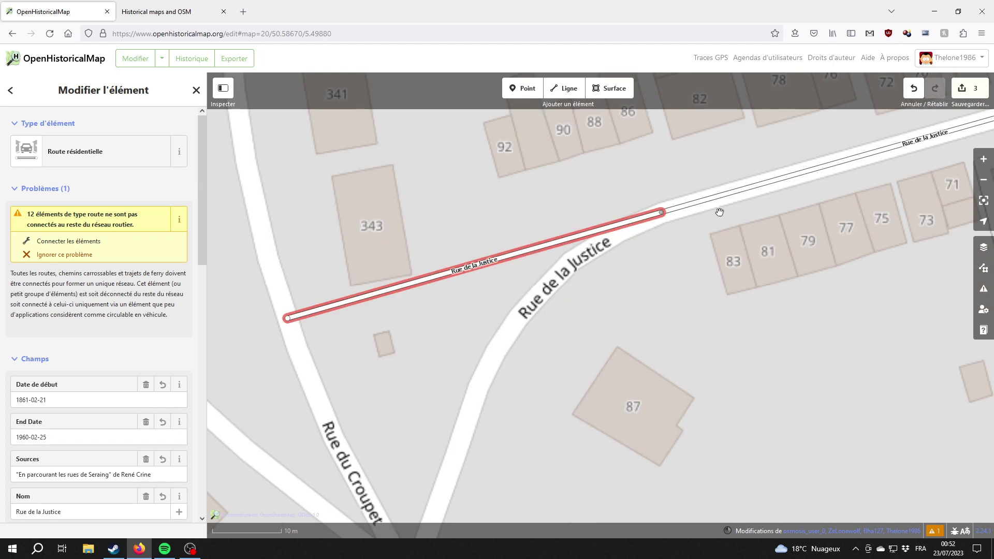
pyautogui.press('Escape')
# Step: Draw the curved section of Rue de la Justice from the split node to Rue du Croupet as a residential road
pyautogui.click(567, 89)
pyautogui.scroll(5, 661, 213)
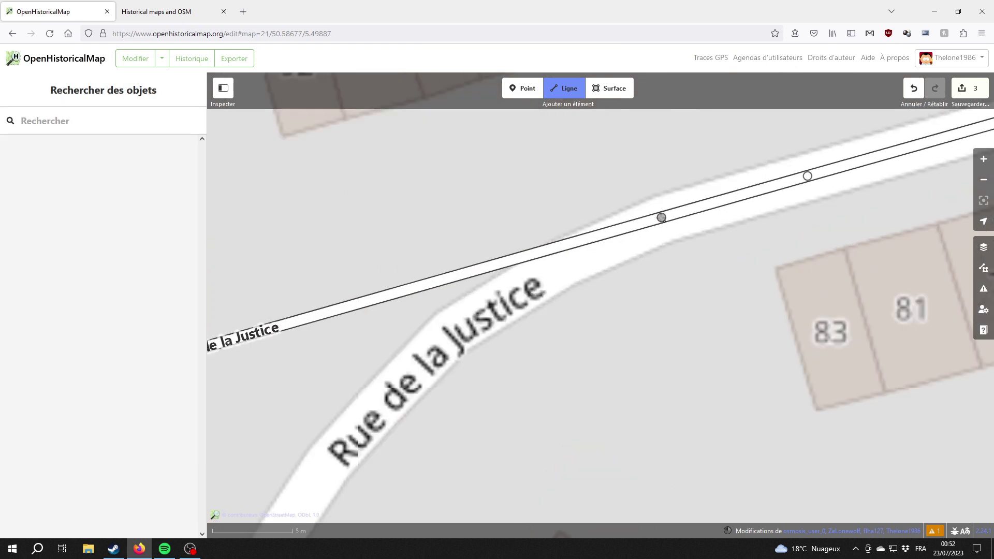
pyautogui.click(661, 217)
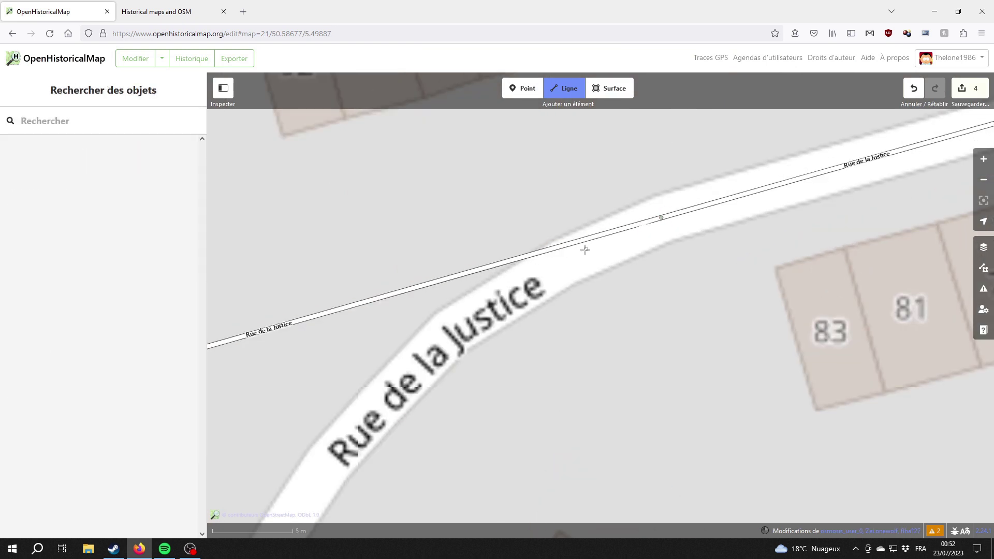
pyautogui.doubleClick(582, 253)
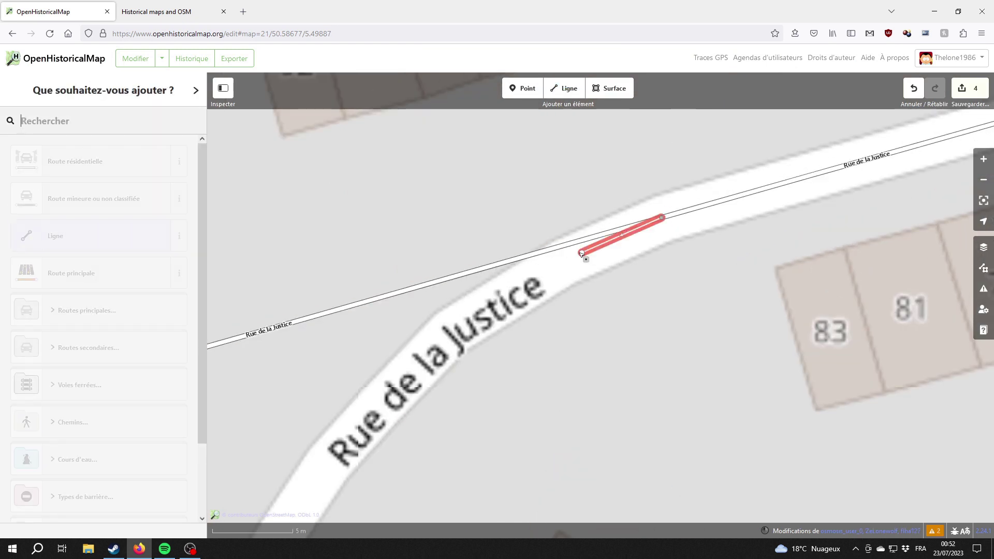
pyautogui.click(117, 166)
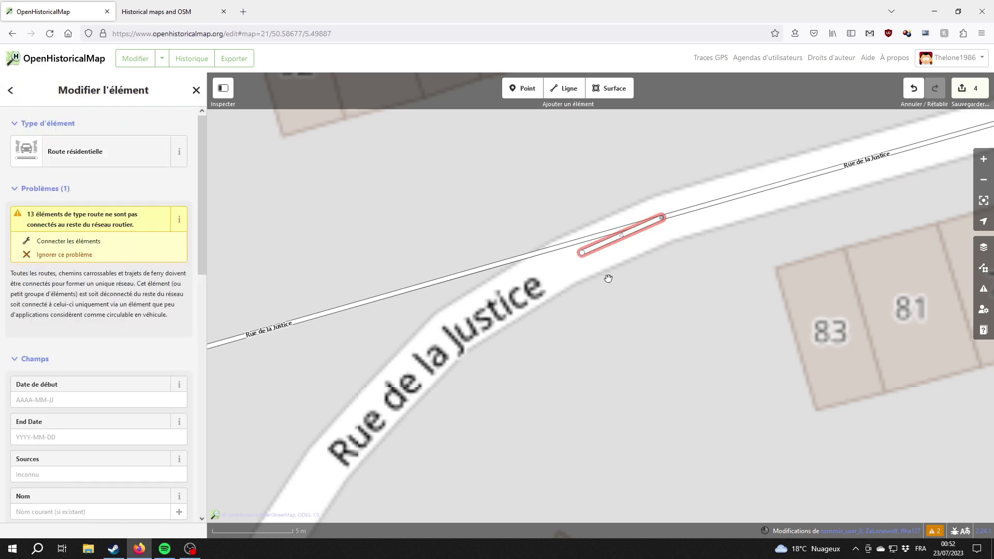
pyautogui.scroll(-5, 606, 278)
# Step: Change the end date of the straight western segment to 1960-02-24
pyautogui.click(423, 290)
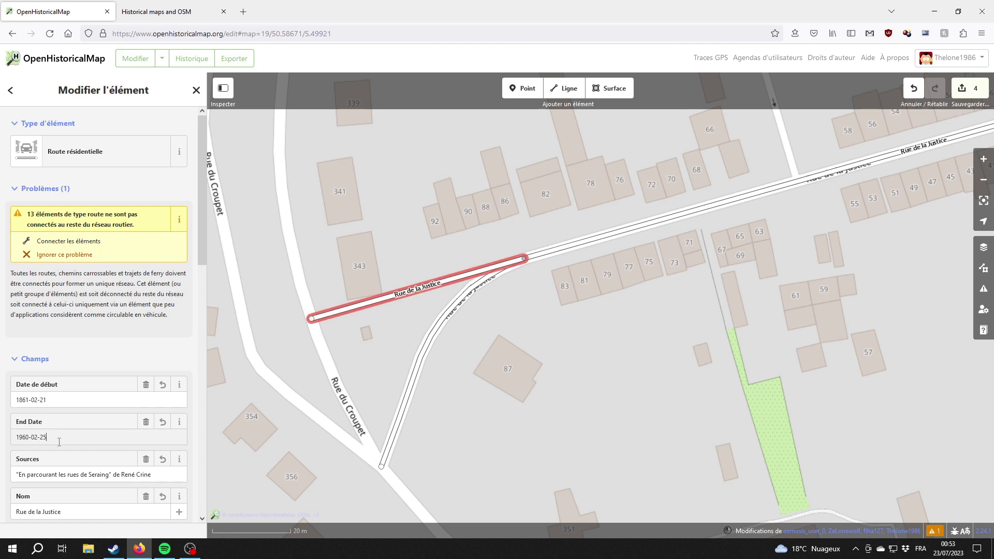
pyautogui.press('BackSpace')
pyautogui.write('4')
pyautogui.click(469, 320)
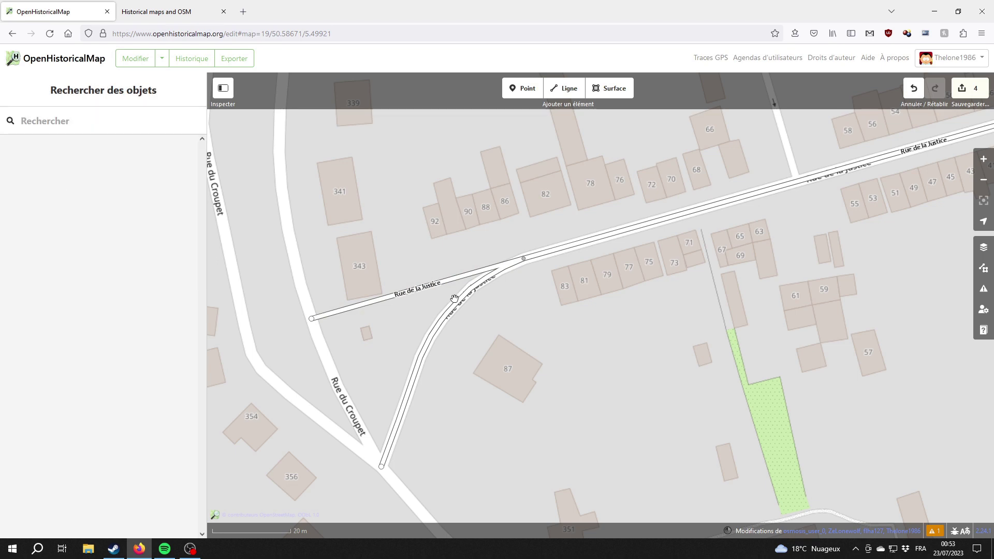
# Step: Set the start date of the curved western segment of Rue de la Justice to 1960-02-25
pyautogui.click(454, 299)
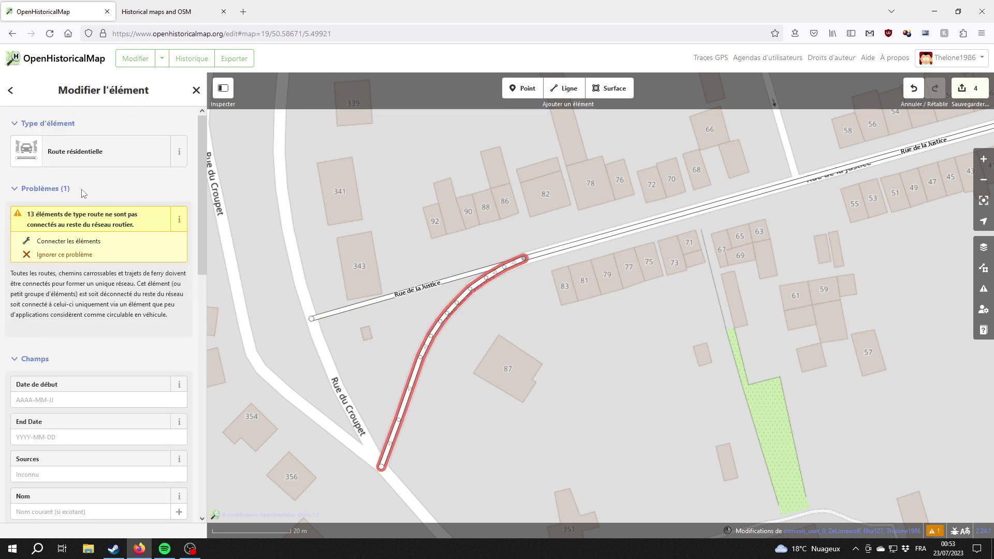
pyautogui.scroll(-2, 86, 324)
pyautogui.click(65, 299)
pyautogui.write('19')
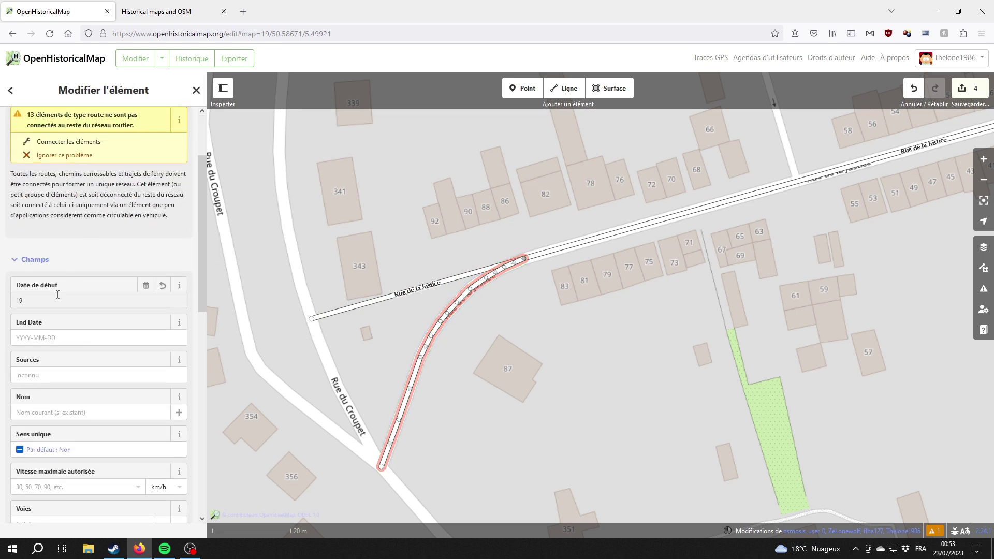
pyautogui.write('60-02-25')
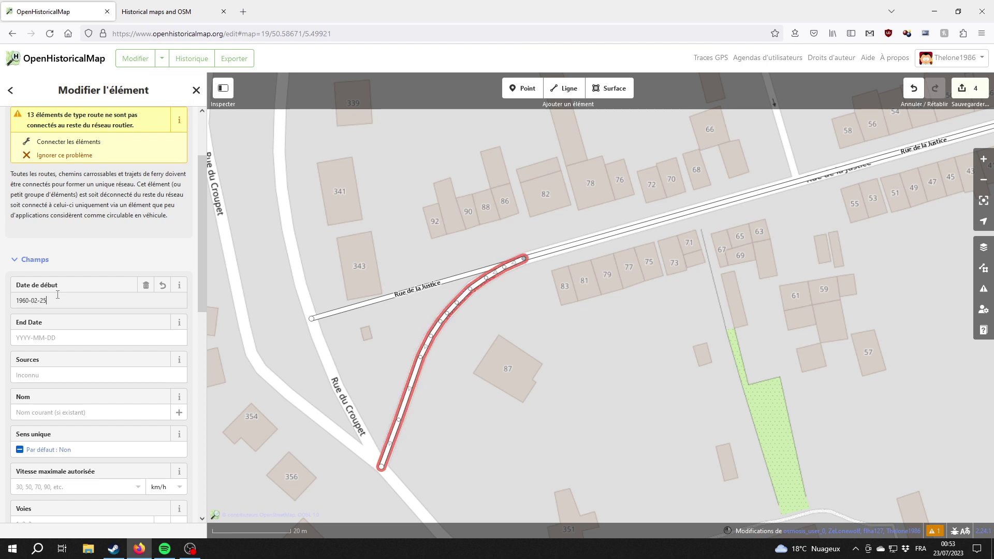
pyautogui.scroll(2, 57, 295)
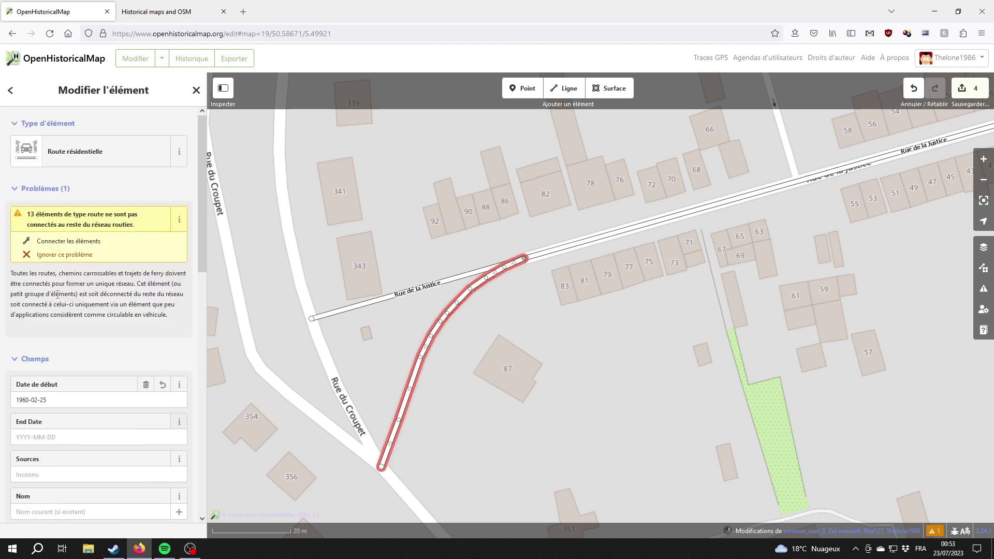
# Step: Enter the book "En parcourant les rues de Seraing" as the curved segment's source and name the segment Rue de la Justice
pyautogui.scroll(-3, 52, 327)
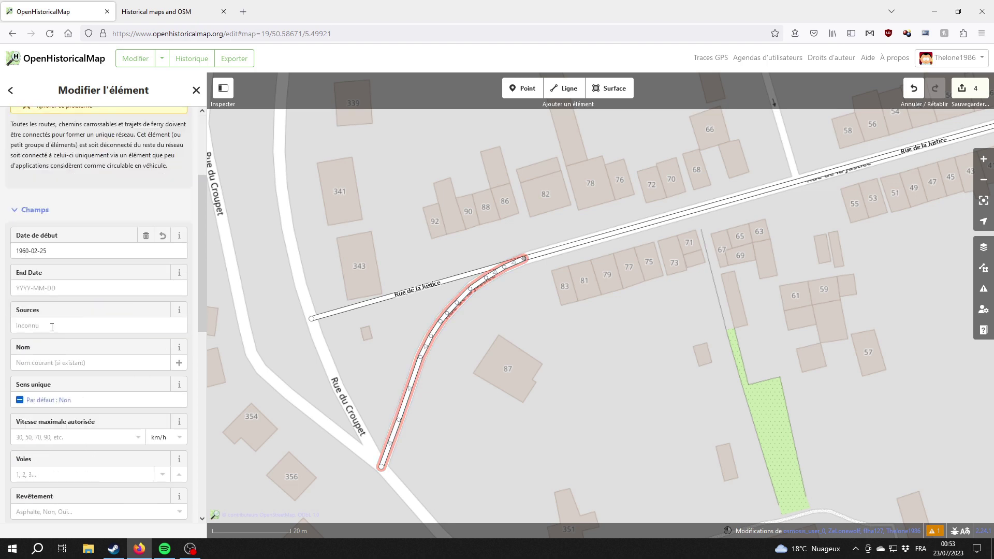
pyautogui.click(52, 326)
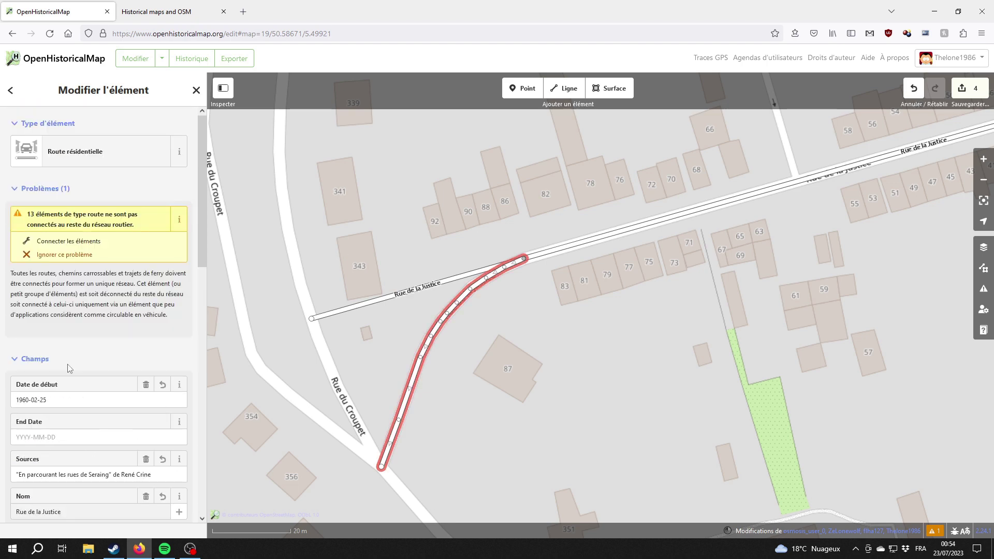
pyautogui.click(632, 340)
# Step: Review both layouts of Rue de la Justice by selecting the main segment with the straight end, and the curved end separately
pyautogui.scroll(-3, 637, 341)
pyautogui.moveTo(787, 342); pyautogui.dragTo(549, 400)
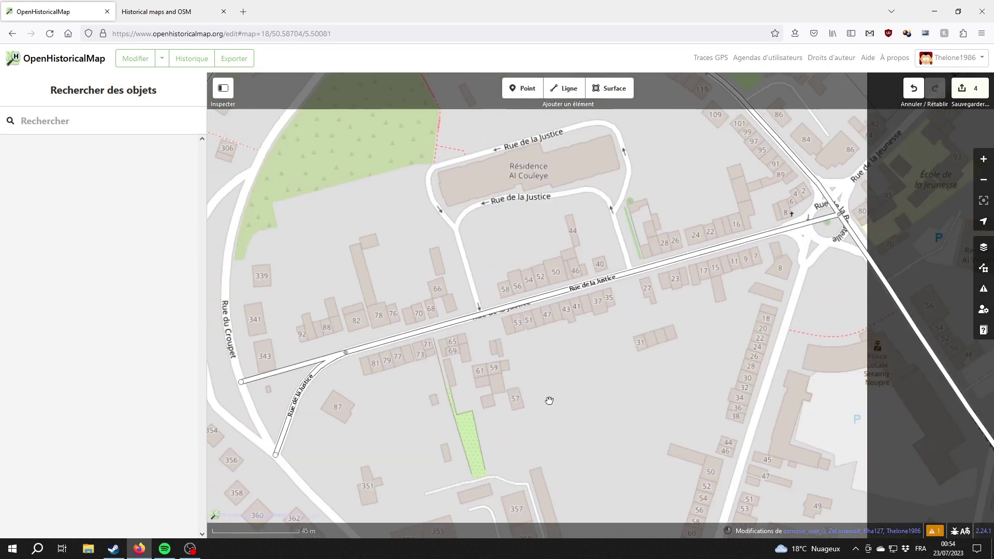
pyautogui.click(420, 359)
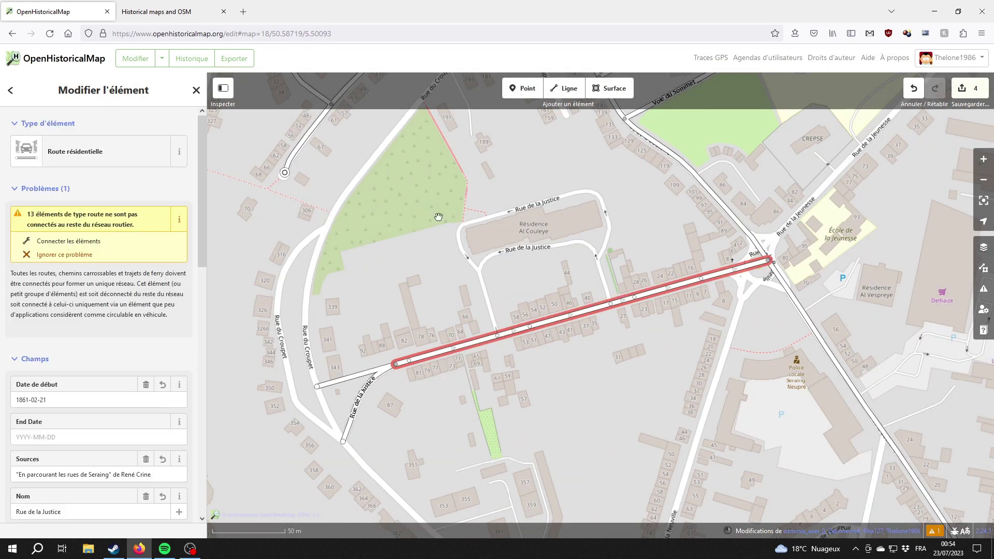
pyautogui.keyDown('shift'); pyautogui.click(352, 381); pyautogui.keyUp('shift')
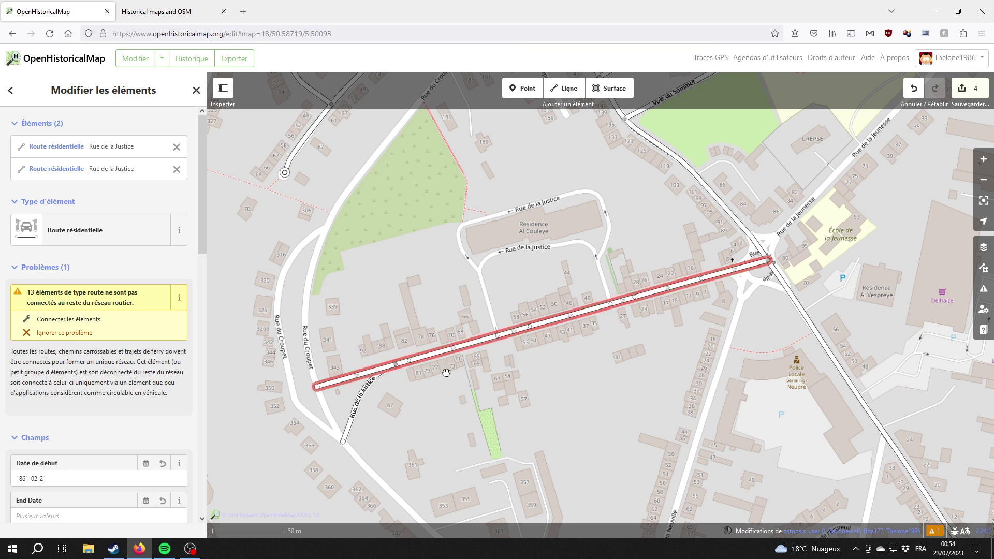
pyautogui.click(364, 399)
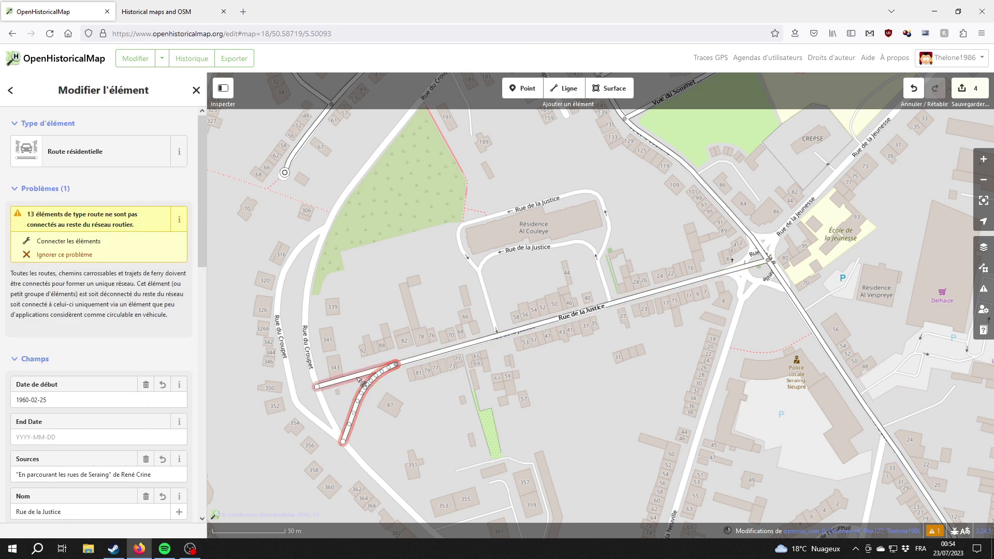
pyautogui.click(584, 421)
# Step: Draw Rue de l'Écureuil as a residential road from its junction with Rue de la Bouteille south to Rue du Canal
pyautogui.moveTo(584, 420); pyautogui.dragTo(493, 480)
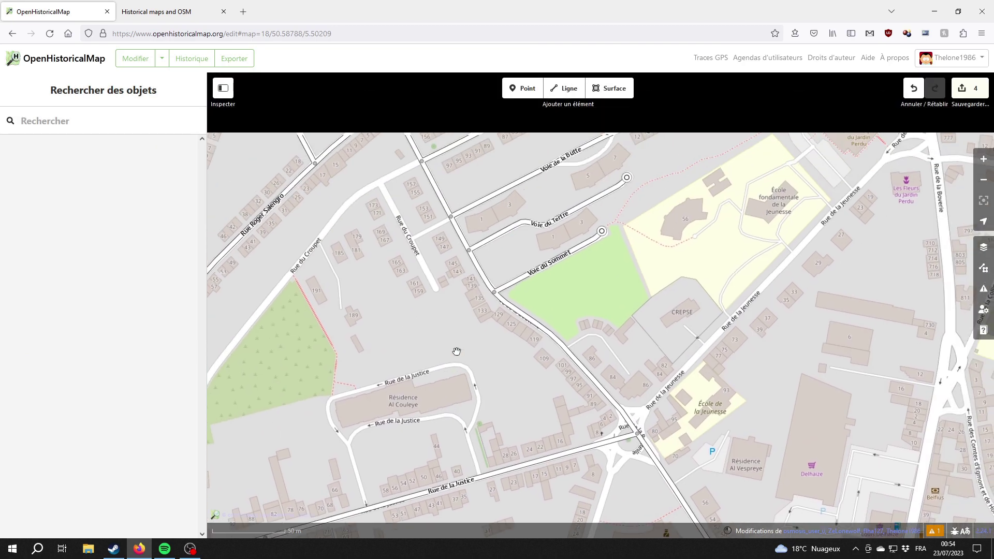
pyautogui.moveTo(570, 451); pyautogui.dragTo(463, 160)
pyautogui.moveTo(569, 450); pyautogui.dragTo(463, 159)
pyautogui.moveTo(496, 247); pyautogui.dragTo(487, 394)
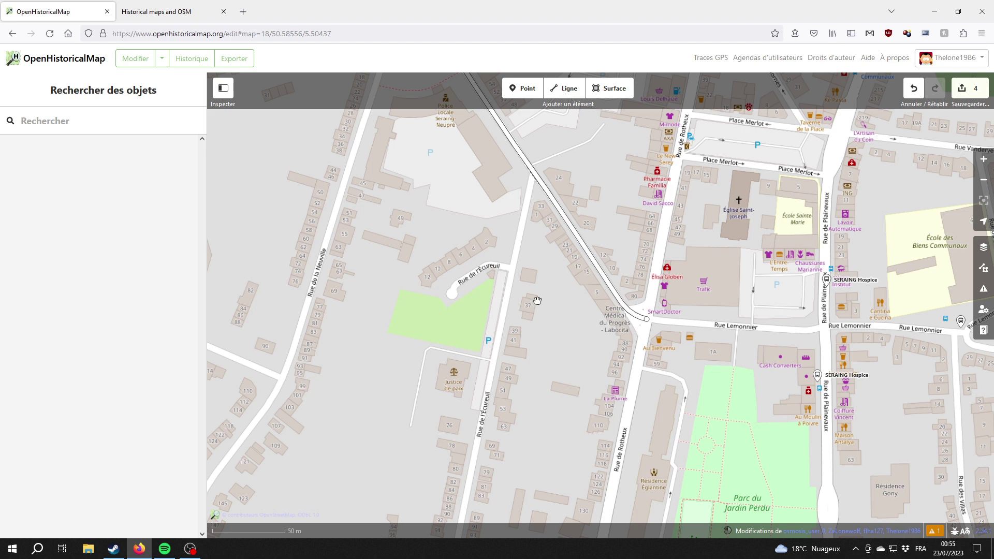
pyautogui.press('2')
pyautogui.scroll(5, 497, 286)
pyautogui.click(493, 233)
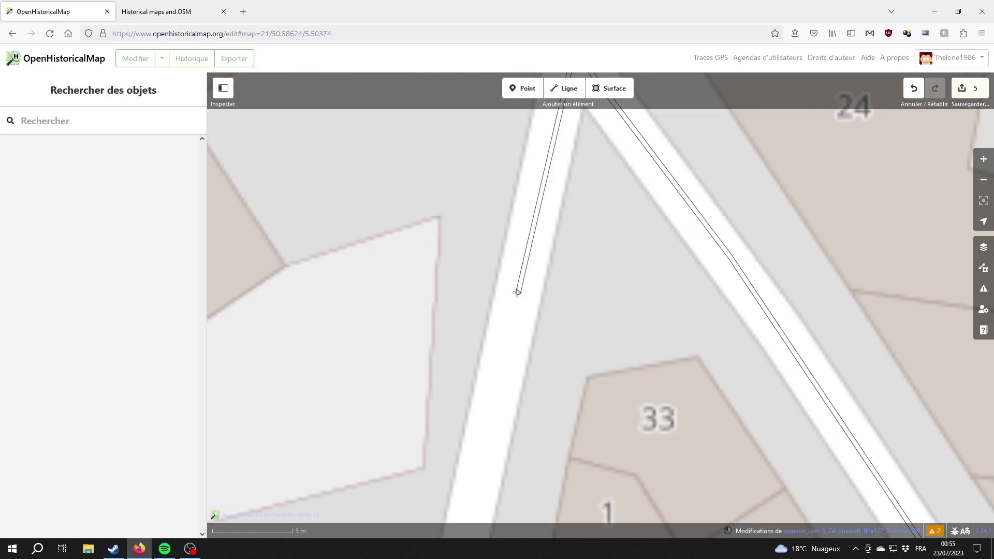
pyautogui.scroll(3, 517, 289)
pyautogui.click(558, 282)
pyautogui.scroll(-3, 557, 281)
pyautogui.moveTo(522, 440); pyautogui.dragTo(579, 155)
pyautogui.click(474, 408)
pyautogui.moveTo(481, 440); pyautogui.dragTo(559, 155)
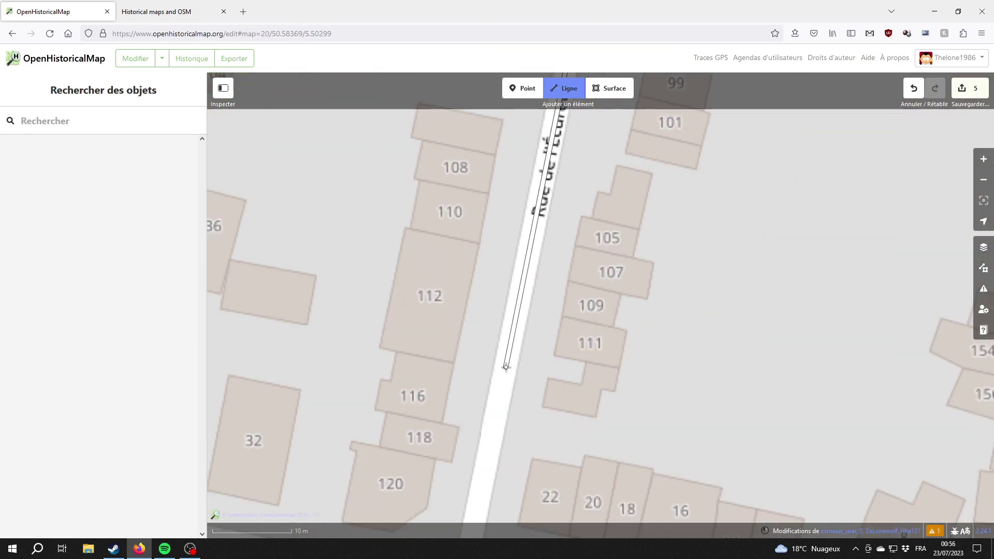
pyautogui.click(507, 366)
# Step: Set the start date of Rue de l'Écureuil to 1871
pyautogui.click(75, 398)
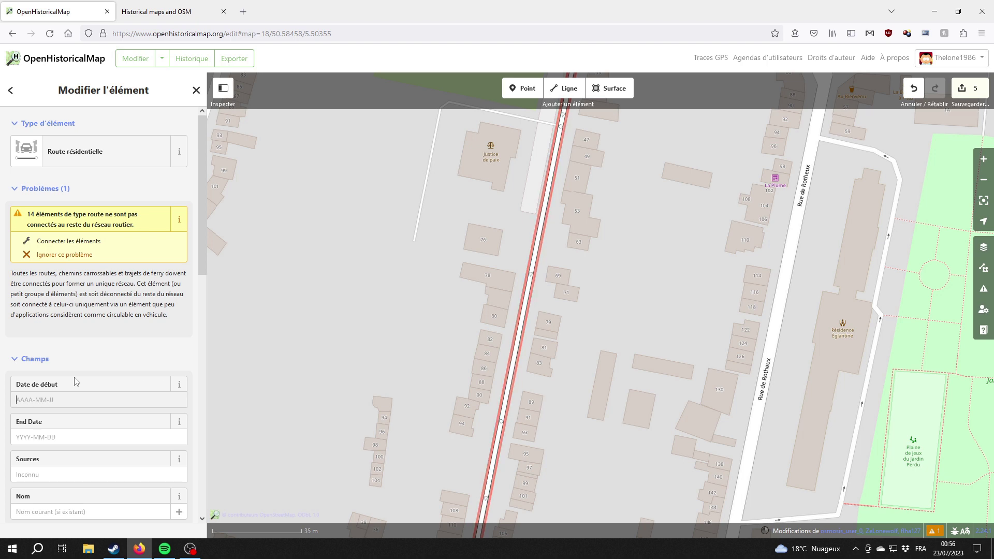
pyautogui.write('1871')
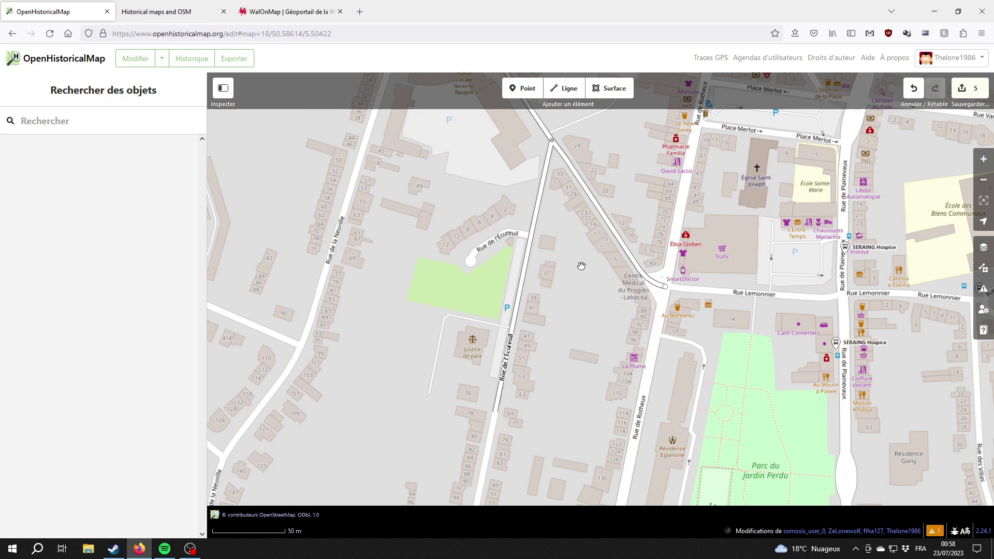
# Step: Examine the roads around Rue de l'Écureuil, Rue de la Justice and Rue du Croupet for streets still to map
pyautogui.moveTo(581, 266); pyautogui.dragTo(554, 381)
pyautogui.moveTo(453, 317); pyautogui.dragTo(492, 421)
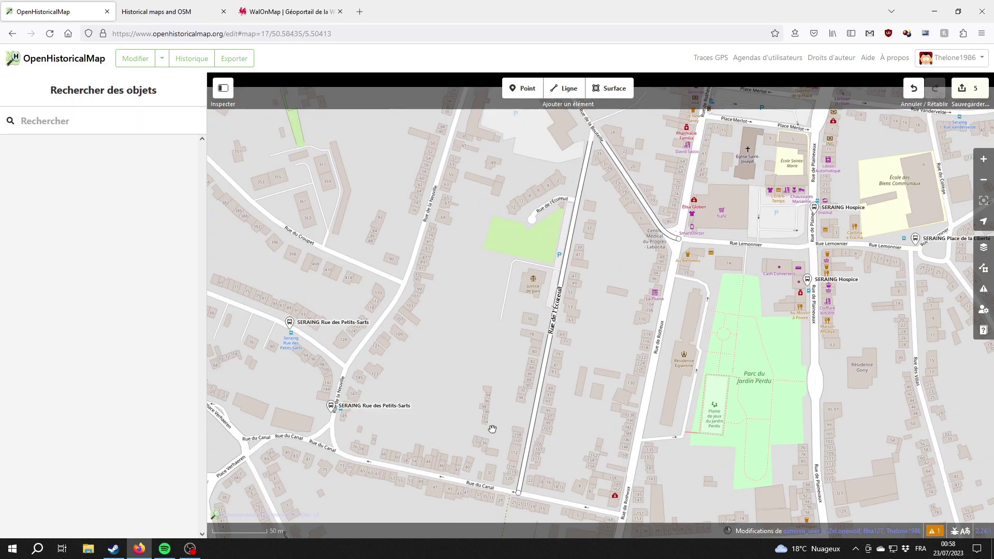
pyautogui.moveTo(496, 342); pyautogui.dragTo(504, 409)
pyautogui.moveTo(506, 297); pyautogui.dragTo(508, 395)
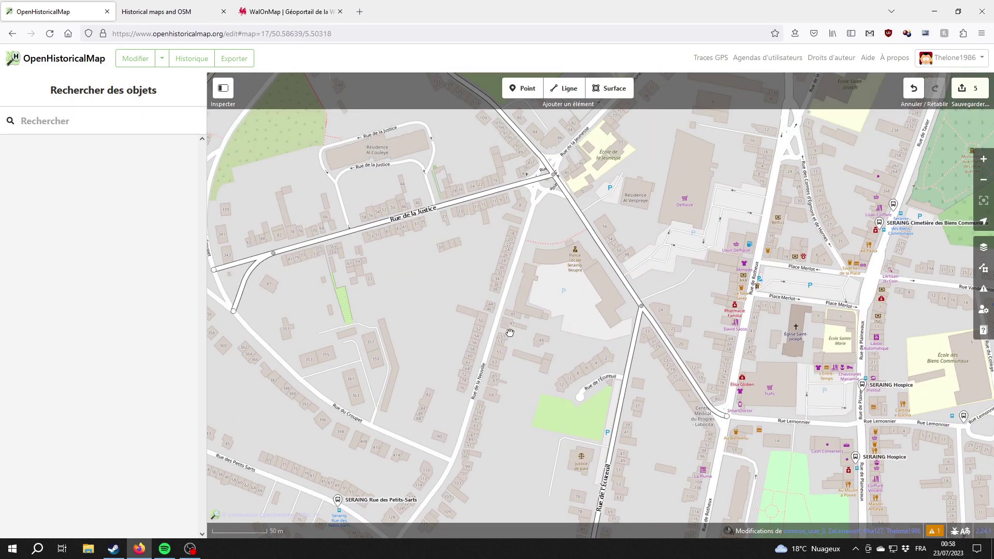
pyautogui.moveTo(508, 331); pyautogui.dragTo(596, 496)
pyautogui.moveTo(377, 296); pyautogui.dragTo(457, 169)
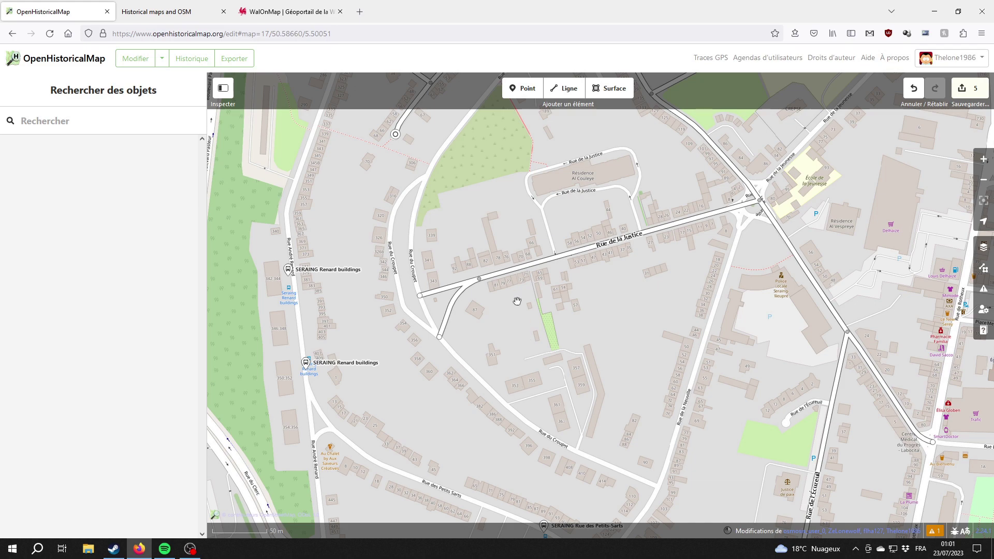
pyautogui.moveTo(527, 194); pyautogui.dragTo(500, 342)
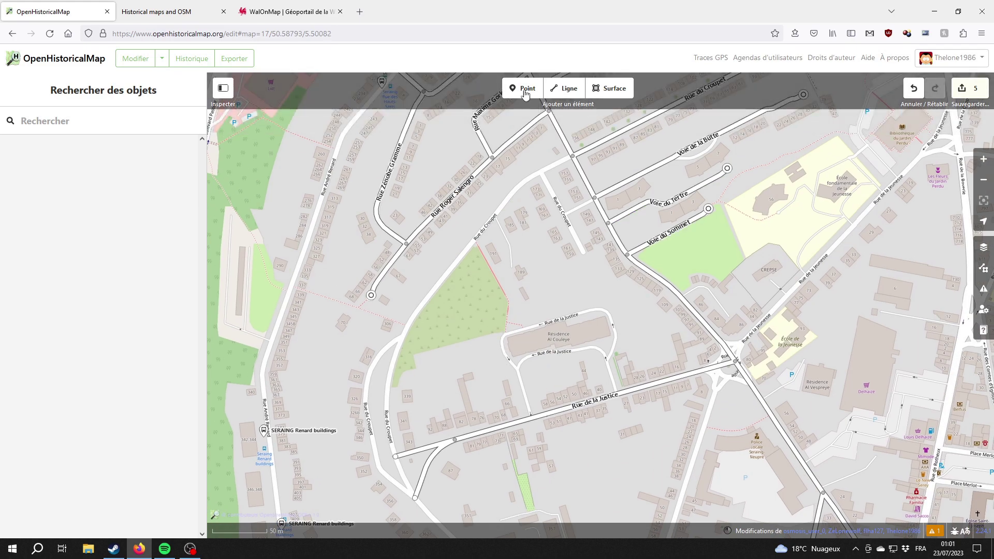
pyautogui.moveTo(464, 298); pyautogui.dragTo(526, 196)
pyautogui.moveTo(429, 273); pyautogui.dragTo(433, 313)
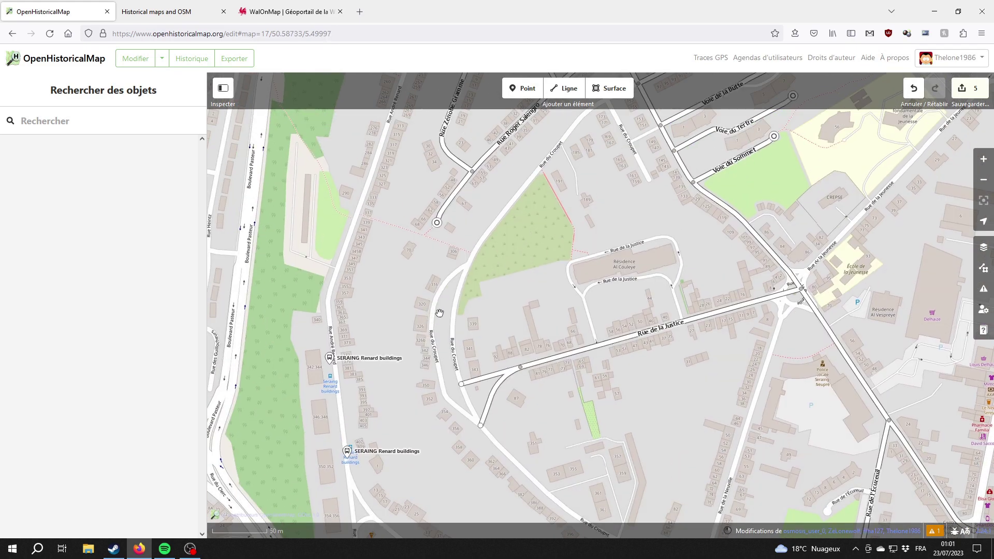
pyautogui.moveTo(556, 202); pyautogui.dragTo(496, 347)
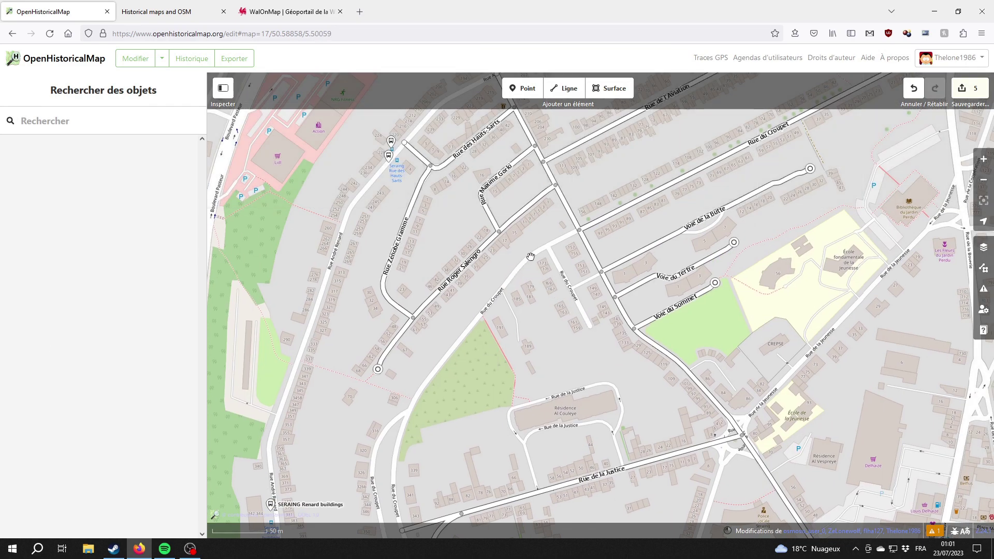
# Step: Start a line for Rue du Croupet at its junction with Rue de la Bouteille and trace it southwest along the bend
pyautogui.scroll(3, 530, 257)
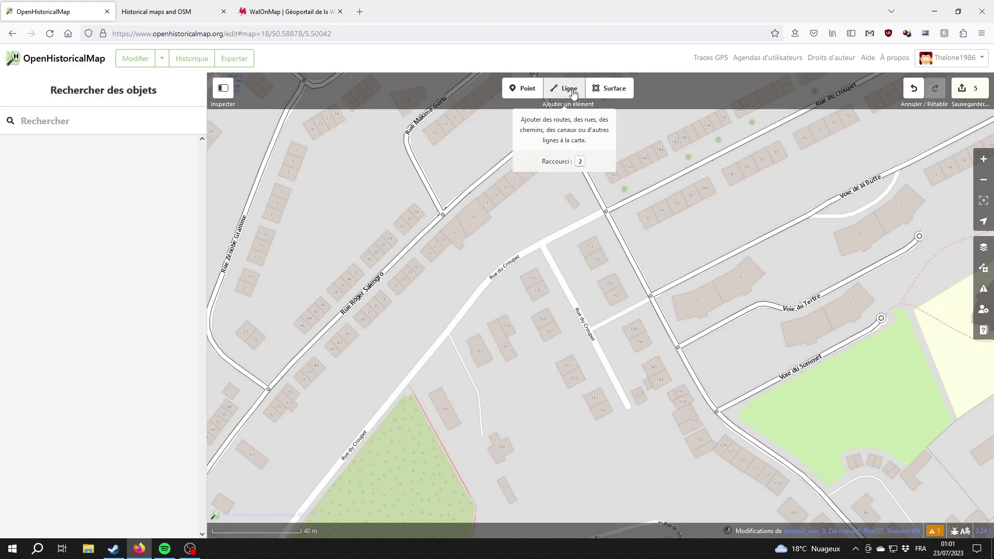
pyautogui.click(564, 88)
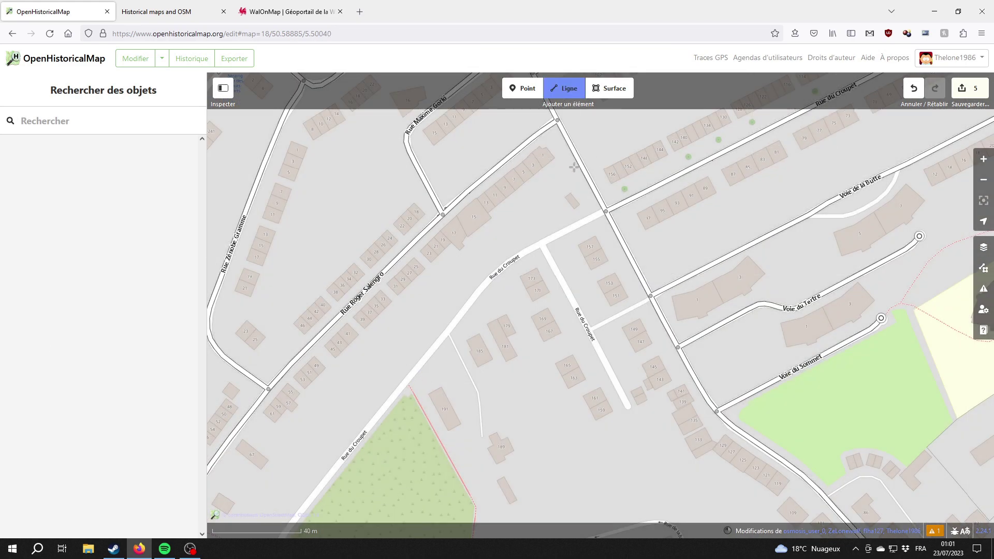
pyautogui.scroll(3, 574, 168)
pyautogui.scroll(2, 637, 280)
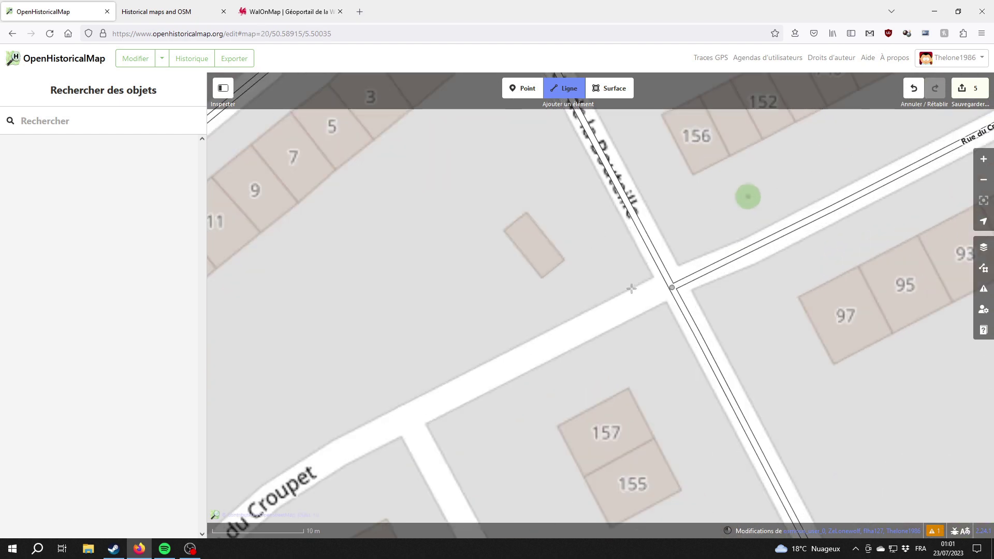
pyautogui.moveTo(622, 262); pyautogui.dragTo(506, 316)
pyautogui.scroll(2, 516, 300)
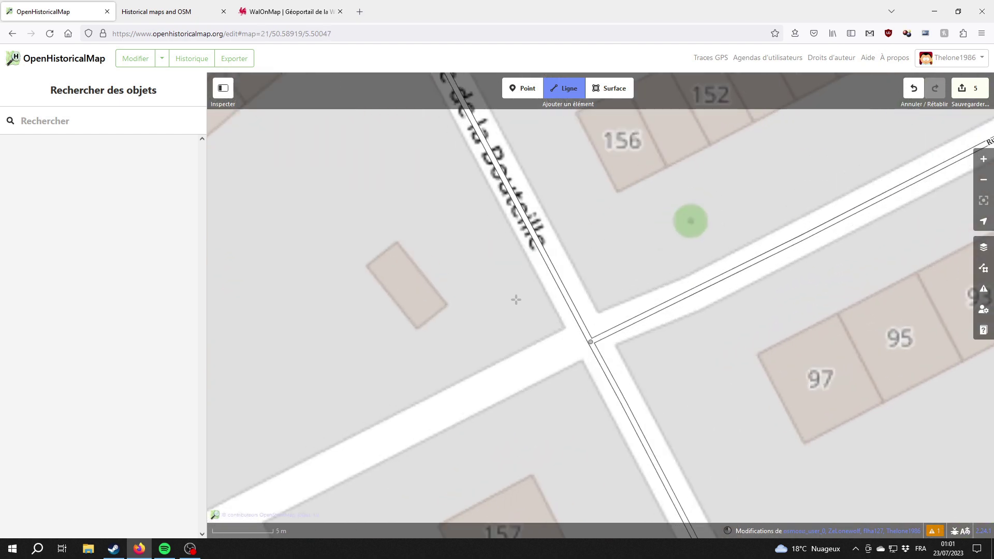
pyautogui.click(564, 89)
pyautogui.scroll(2, 610, 309)
pyautogui.moveTo(581, 360); pyautogui.dragTo(579, 352)
pyautogui.press('1')
pyautogui.press('2')
pyautogui.click(579, 352)
pyautogui.click(422, 407)
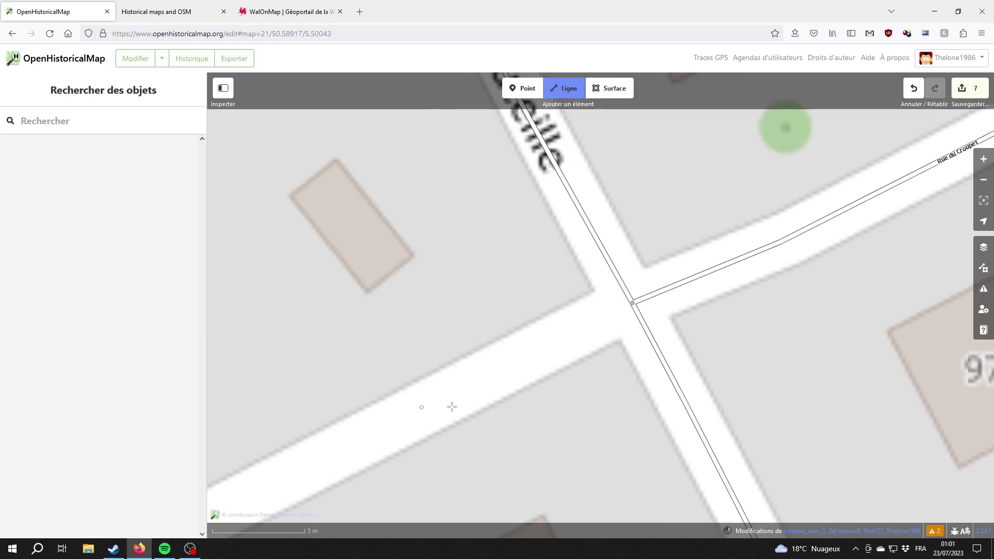
pyautogui.scroll(-2, 453, 405)
pyautogui.click(406, 375)
pyautogui.moveTo(331, 414); pyautogui.dragTo(555, 292)
pyautogui.click(549, 297)
pyautogui.click(608, 242)
pyautogui.click(566, 283)
pyautogui.moveTo(394, 482); pyautogui.dragTo(668, 166)
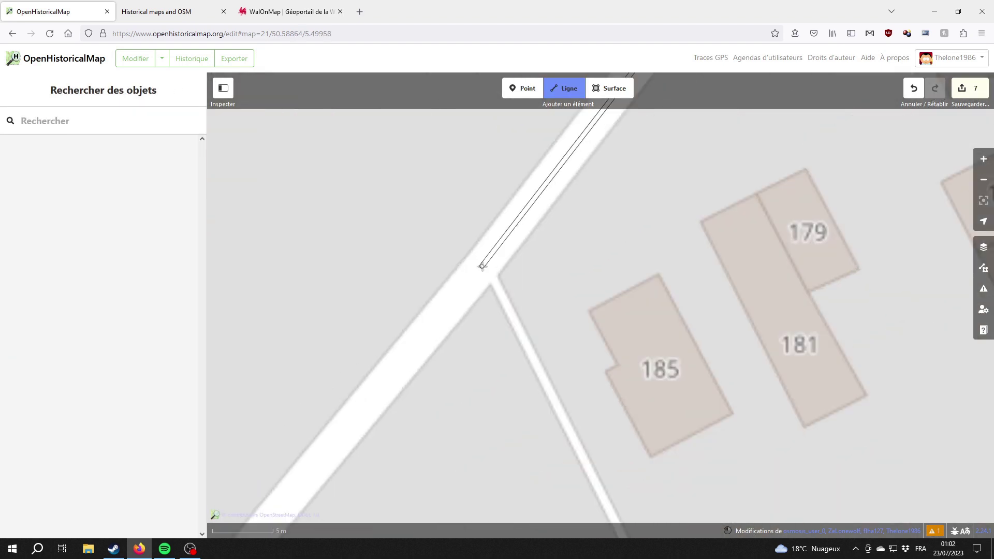
# Step: Continue the Rue du Croupet line southwest along the wooded area and down its eastern branch
pyautogui.click(481, 267)
pyautogui.moveTo(393, 455); pyautogui.dragTo(658, 155)
pyautogui.moveTo(440, 409); pyautogui.dragTo(611, 197)
pyautogui.click(477, 356)
pyautogui.moveTo(414, 481); pyautogui.dragTo(595, 124)
pyautogui.click(561, 174)
pyautogui.click(491, 333)
pyautogui.moveTo(473, 377); pyautogui.dragTo(559, 168)
pyautogui.click(554, 190)
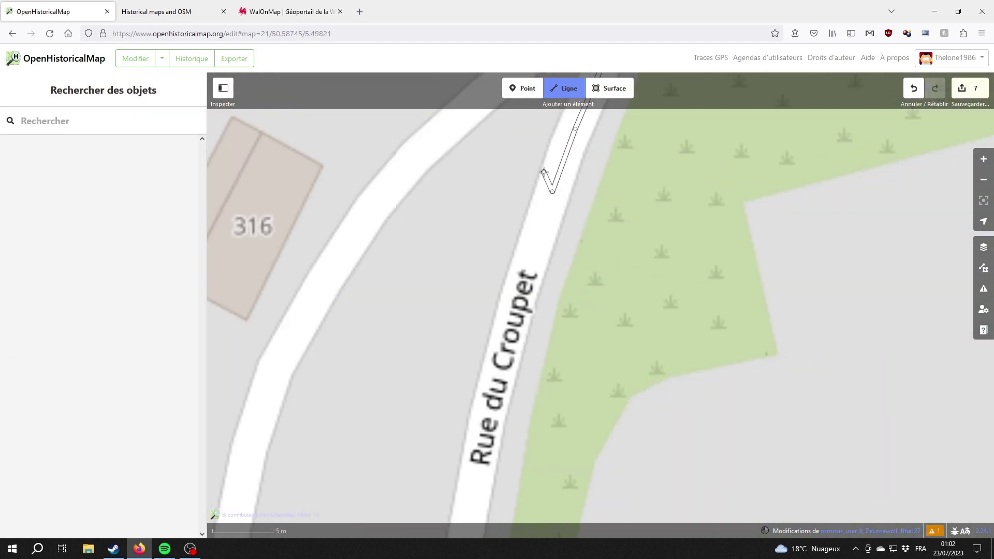
pyautogui.click(523, 271)
pyautogui.moveTo(481, 499); pyautogui.dragTo(526, 195)
pyautogui.click(525, 201)
pyautogui.click(517, 298)
pyautogui.moveTo(514, 434); pyautogui.dragTo(515, 332)
pyautogui.click(514, 332)
# Step: Continue the Rue du Croupet line south through the junctions with the straight and curved ends of Rue de la Justice
pyautogui.moveTo(537, 512); pyautogui.dragTo(448, 111)
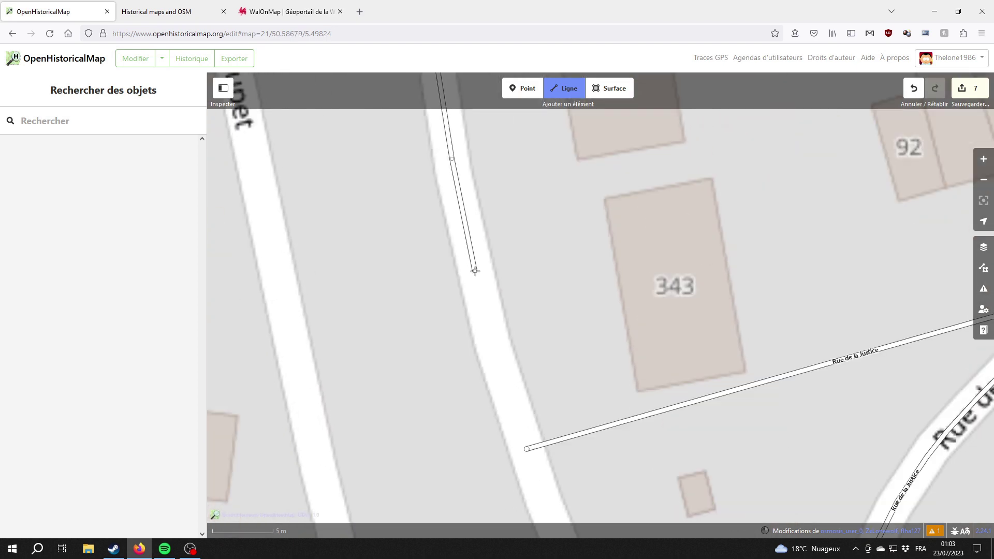
pyautogui.moveTo(528, 448); pyautogui.dragTo(468, 162)
pyautogui.click(468, 162)
pyautogui.click(488, 225)
pyautogui.click(543, 360)
pyautogui.moveTo(572, 418); pyautogui.dragTo(507, 289)
pyautogui.click(584, 432)
pyautogui.click(619, 493)
pyautogui.moveTo(684, 502); pyautogui.dragTo(412, 247)
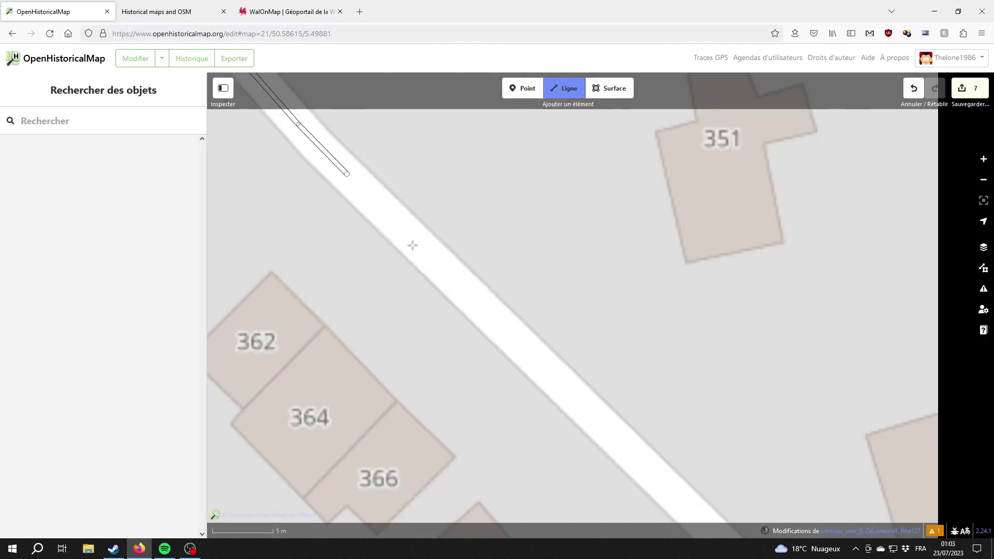
# Step: Trace Rue du Croupet southeast to Rue de la Neuville, finish the line there and classify it as a residential road
pyautogui.click(413, 246)
pyautogui.moveTo(647, 481); pyautogui.dragTo(395, 306)
pyautogui.moveTo(621, 466); pyautogui.dragTo(353, 277)
pyautogui.click(352, 278)
pyautogui.moveTo(454, 331); pyautogui.dragTo(302, 241)
pyautogui.click(302, 241)
pyautogui.click(424, 305)
pyautogui.moveTo(839, 483); pyautogui.dragTo(279, 202)
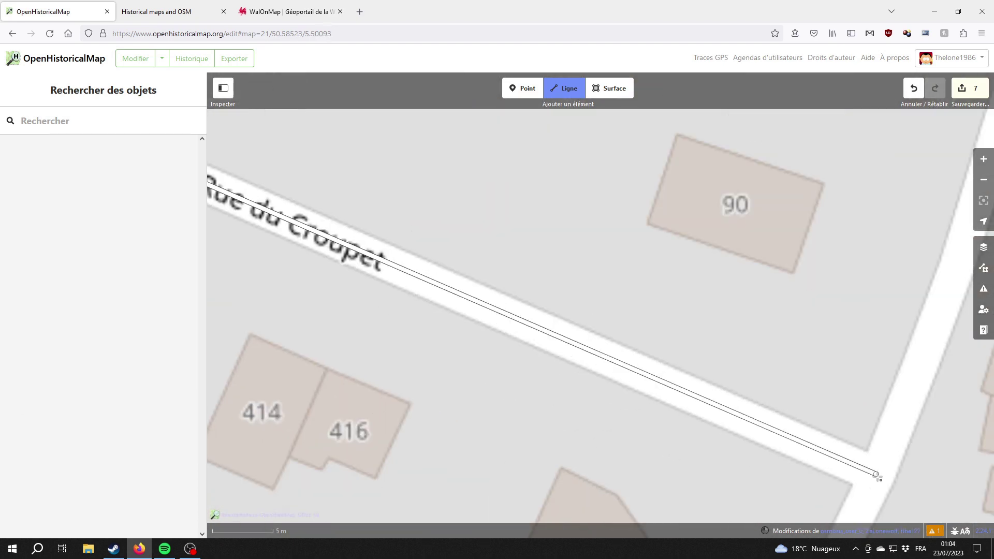
pyautogui.doubleClick(877, 474)
pyautogui.click(99, 160)
# Step: Give the new road start date 1962-04-14, source "En parcourant les rues de Seraing" and name Rue du Croupet
pyautogui.scroll(-8, 561, 461)
pyautogui.click(60, 396)
pyautogui.write('1951-10-13')
pyautogui.press('Tab')
pyautogui.press('Tab')
pyautogui.hotkey('ctrl', 'v')
pyautogui.press('Tab')
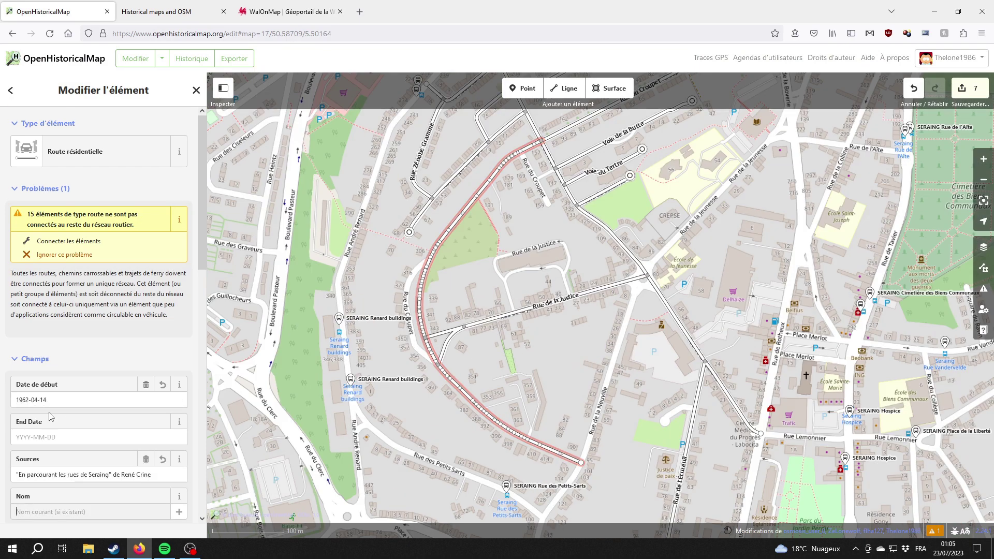
pyautogui.write('Rue du Croupet')
# Step: Start a new line at the northern fork of Rue du Croupet and trace its western branch southwest
pyautogui.click(449, 269)
pyautogui.scroll(8, 429, 267)
pyautogui.press('2')
pyautogui.doubleClick(488, 306)
pyautogui.click(98, 160)
pyautogui.press('a')
pyautogui.moveTo(445, 338); pyautogui.dragTo(643, 205)
pyautogui.click(571, 267)
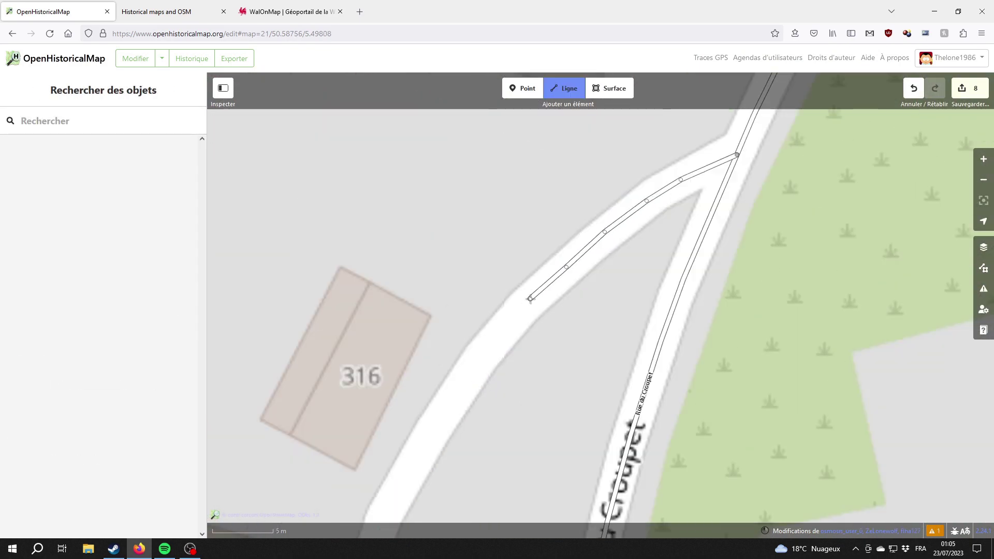
pyautogui.moveTo(487, 355); pyautogui.dragTo(498, 222)
pyautogui.click(472, 250)
# Step: Continue the western branch of Rue du Croupet south, then southeast to its junction with the eastern branch, and finish the residential road
pyautogui.moveTo(370, 464); pyautogui.dragTo(437, 136)
pyautogui.click(467, 401)
pyautogui.moveTo(496, 456); pyautogui.dragTo(467, 193)
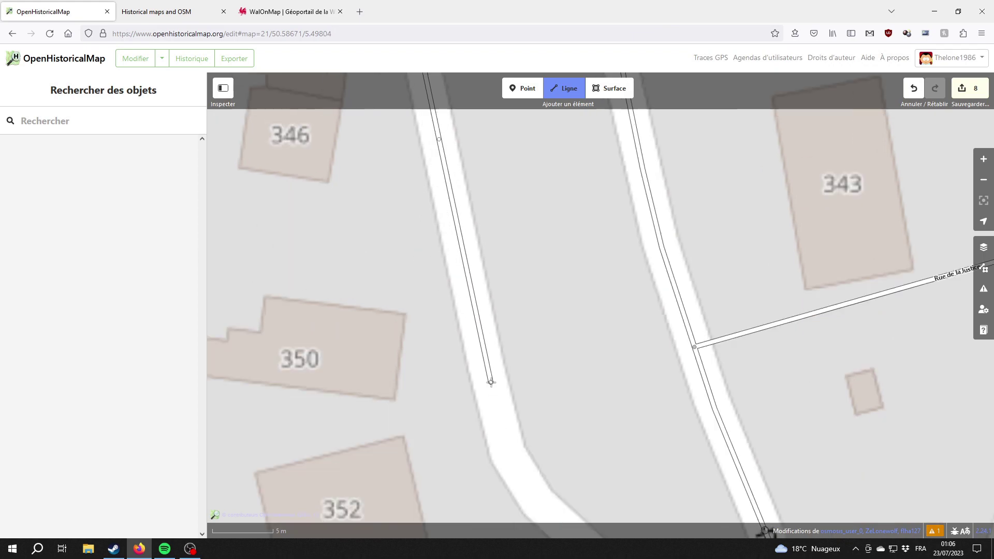
pyautogui.click(490, 381)
pyautogui.moveTo(529, 366); pyautogui.dragTo(463, 184)
pyautogui.click(459, 302)
pyautogui.click(481, 329)
pyautogui.doubleClick(750, 501)
# Step: Give the western branch start date 1962-04-14, source "En parcourant les rues de Seraing" and name Rue du Croupet
pyautogui.scroll(-3, 545, 335)
pyautogui.click(66, 251)
pyautogui.write('1901-04-01')
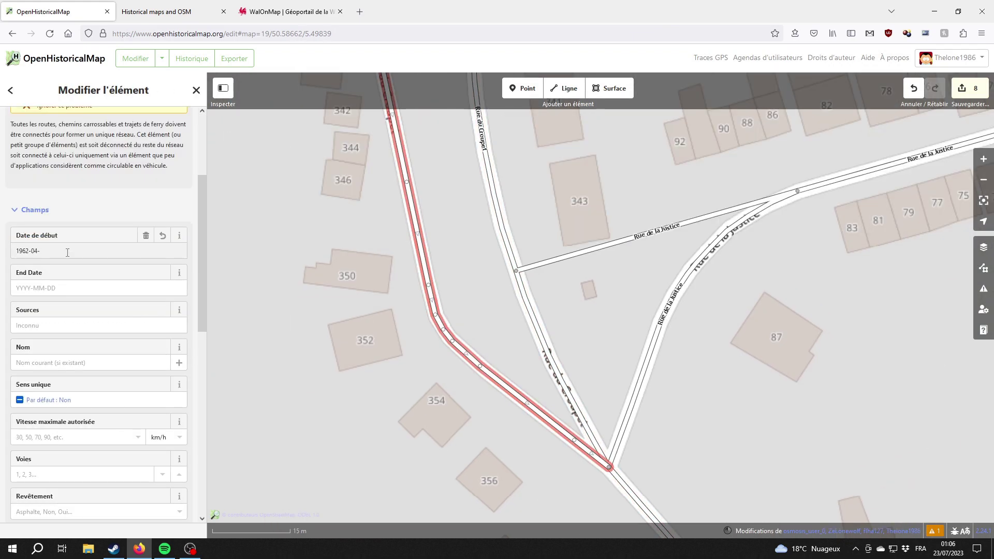
pyautogui.click(67, 326)
pyautogui.hotkey('ctrl', 'v')
pyautogui.click(67, 506)
pyautogui.write('Rue du Croupet')
# Step: Examine the mapped streets and their surroundings from Rue André Renard to Rue du Canal for roads still missing
pyautogui.click(983, 247)
pyautogui.moveTo(545, 275); pyautogui.dragTo(545, 425)
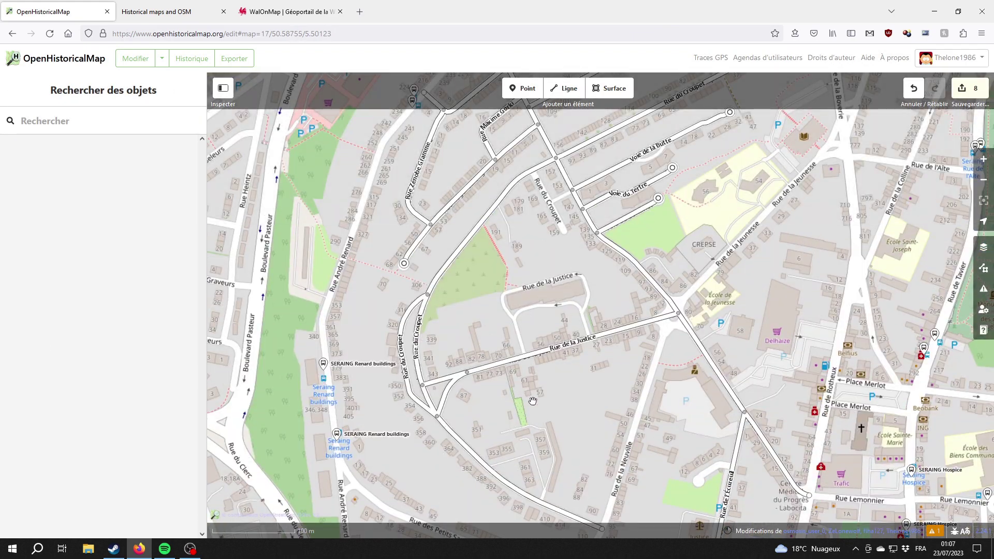
pyautogui.moveTo(569, 466); pyautogui.dragTo(499, 199)
pyautogui.moveTo(372, 309); pyautogui.dragTo(466, 328)
pyautogui.moveTo(426, 283); pyautogui.dragTo(557, 438)
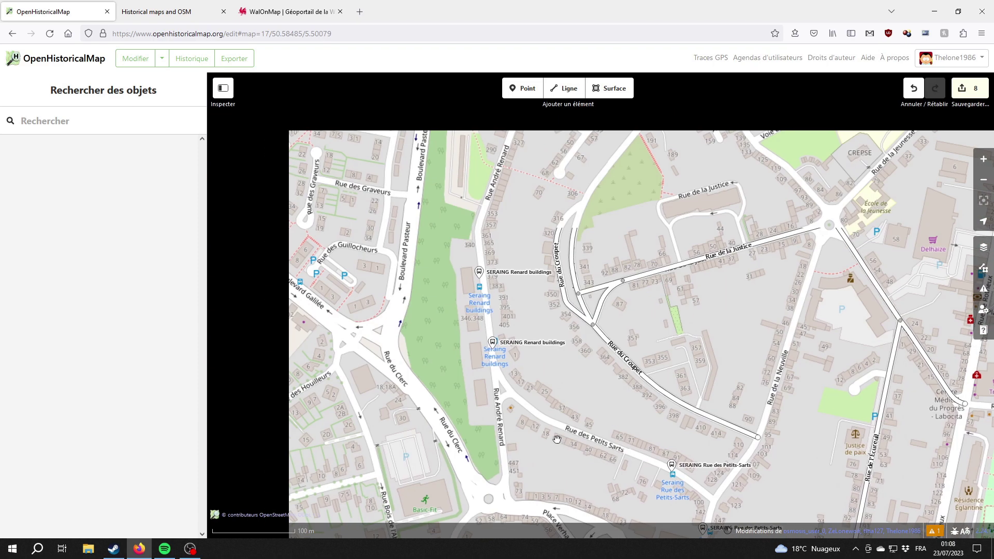
pyautogui.moveTo(605, 151); pyautogui.dragTo(515, 331)
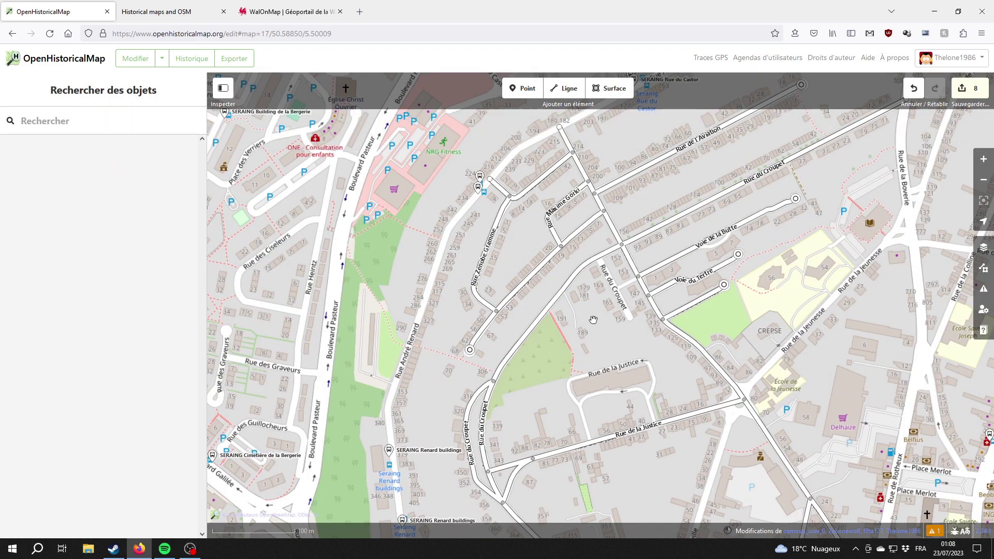
pyautogui.moveTo(432, 196); pyautogui.dragTo(394, 341)
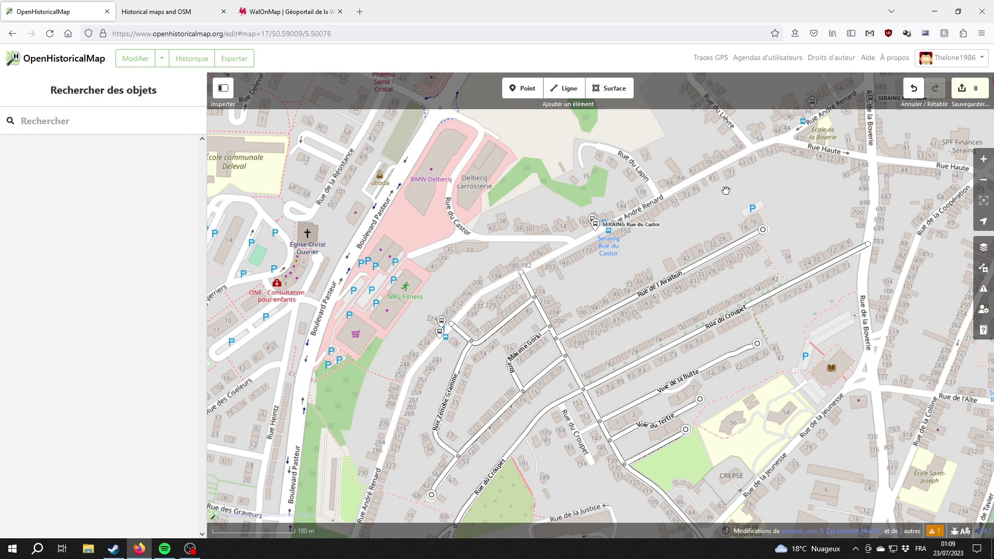
pyautogui.moveTo(744, 188); pyautogui.dragTo(663, 218)
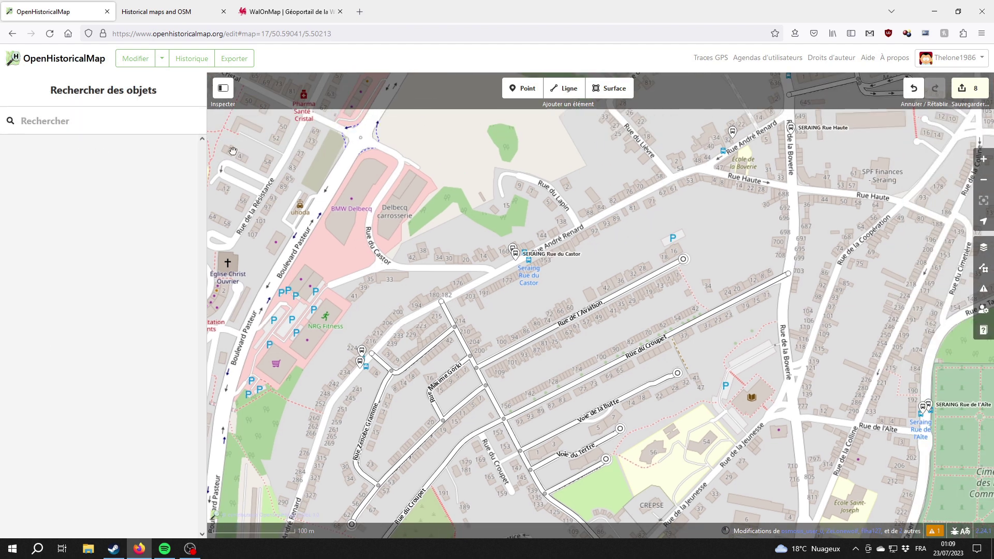
pyautogui.moveTo(480, 309); pyautogui.dragTo(614, 220)
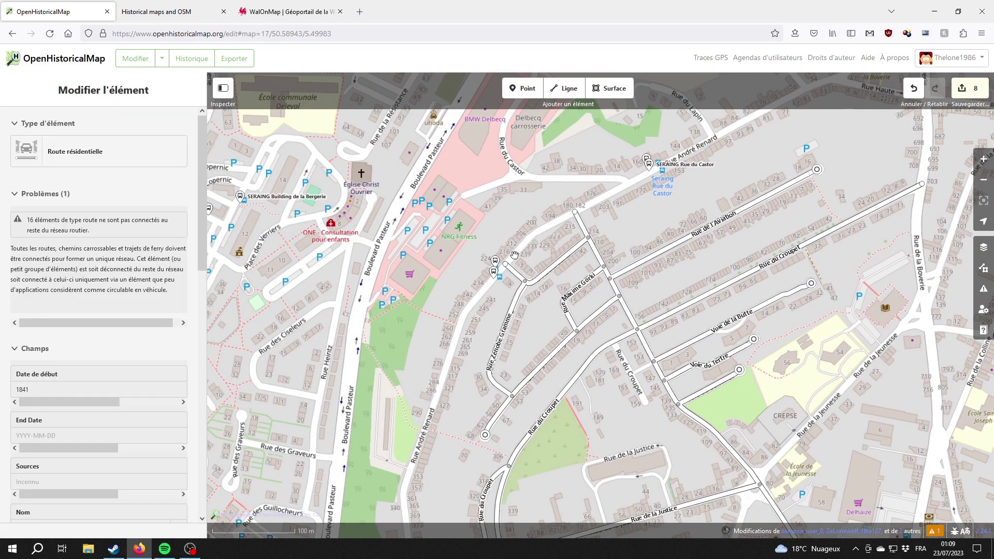
pyautogui.moveTo(414, 469); pyautogui.dragTo(461, 302)
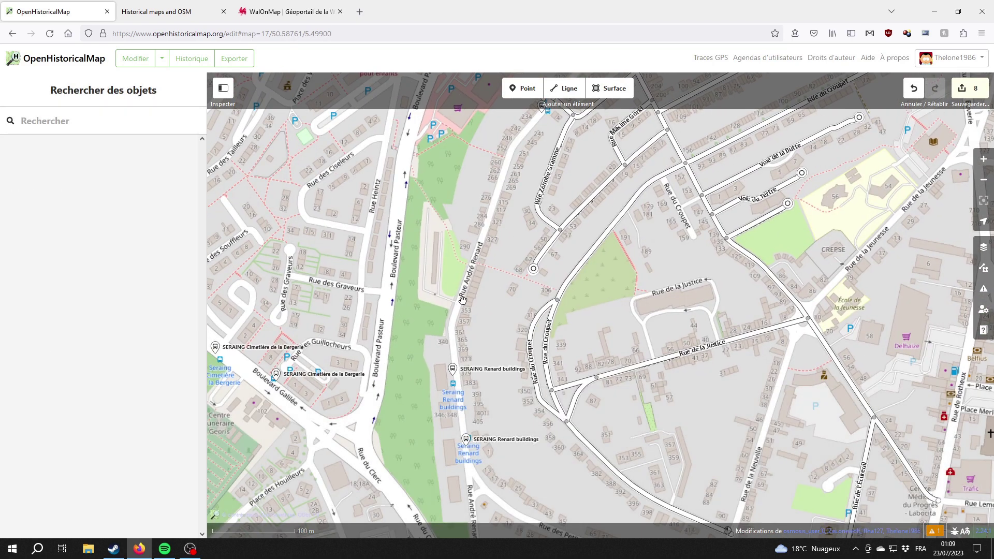
pyautogui.moveTo(709, 473); pyautogui.dragTo(543, 350)
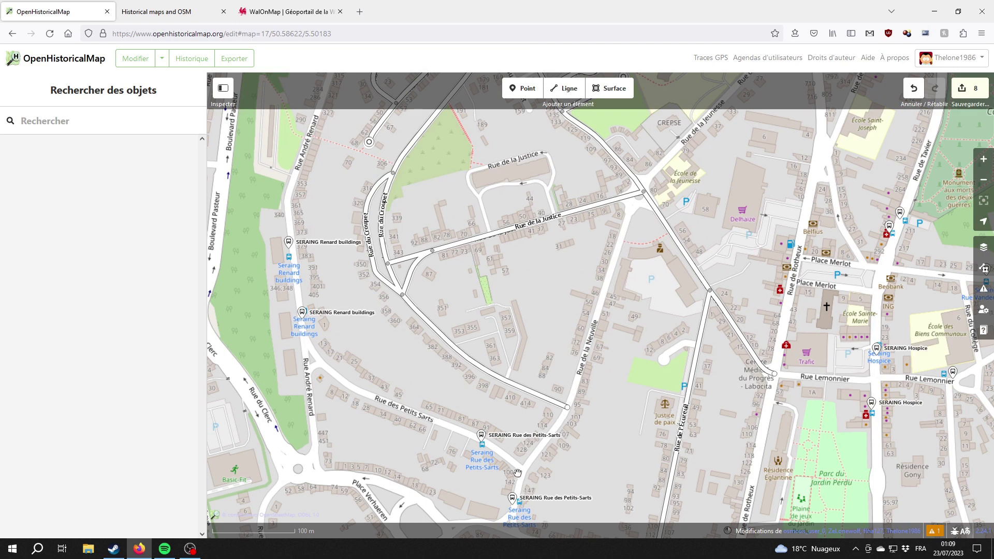
pyautogui.moveTo(617, 475); pyautogui.dragTo(654, 356)
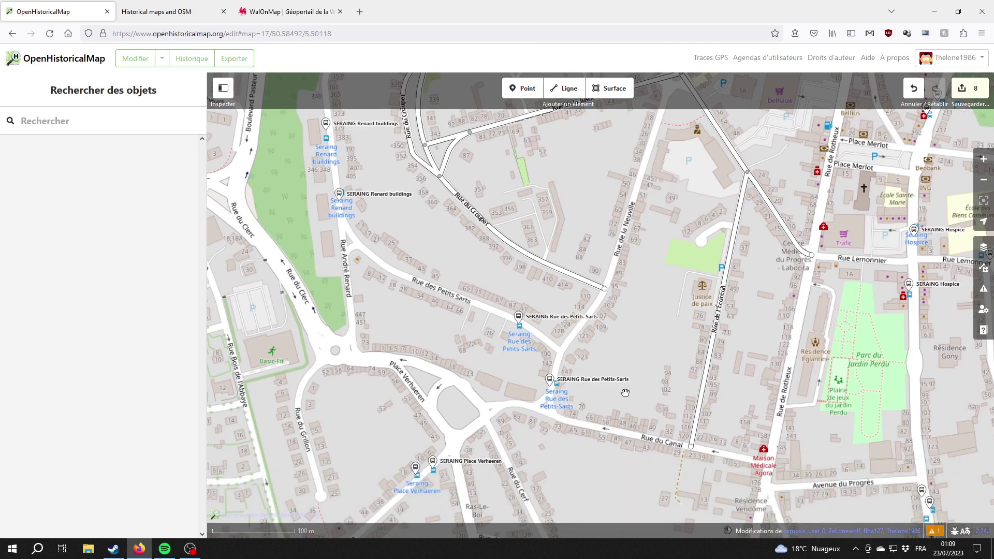
pyautogui.moveTo(662, 334); pyautogui.dragTo(582, 358)
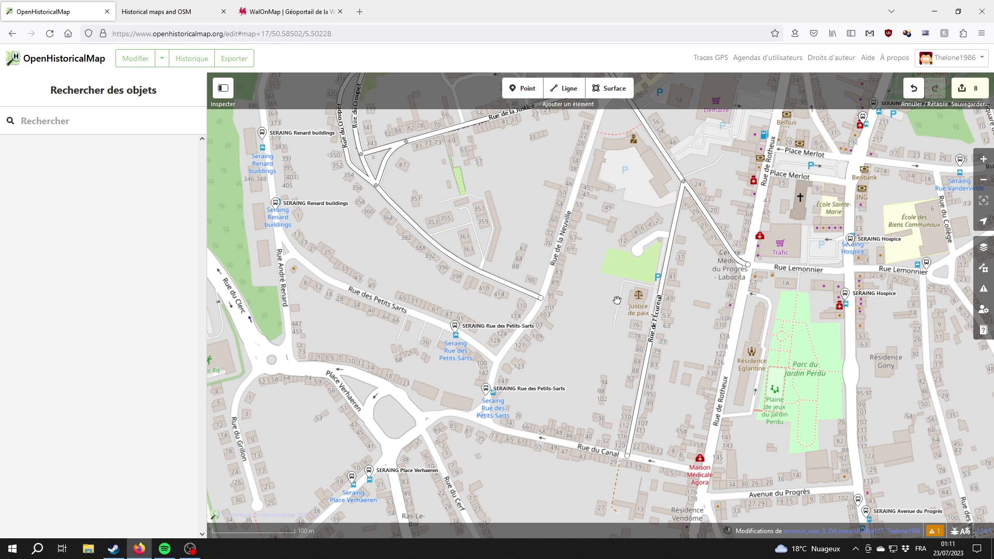
# Step: Switch to the Historical maps and OSM site and compare the Rue du Canal area on the 1939, 1904 and OSM.org maps
pyautogui.click(169, 11)
pyautogui.moveTo(635, 373); pyautogui.dragTo(551, 258)
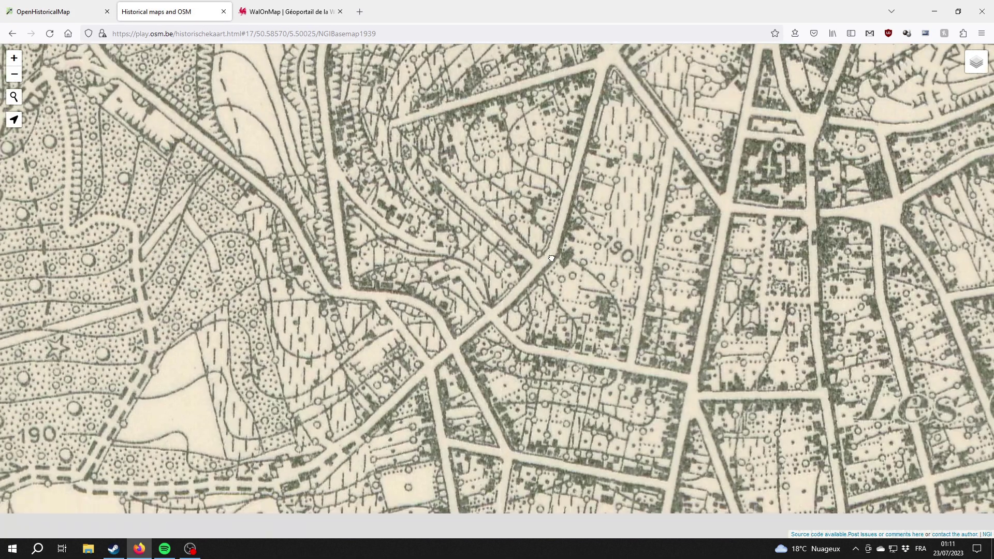
pyautogui.press('Down')
pyautogui.press('Right')
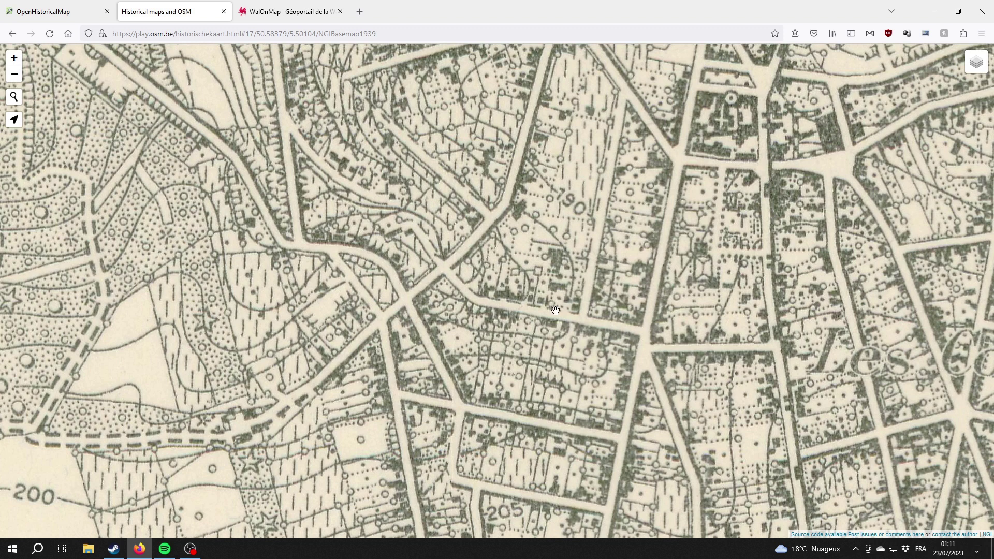
pyautogui.moveTo(574, 173); pyautogui.dragTo(573, 236)
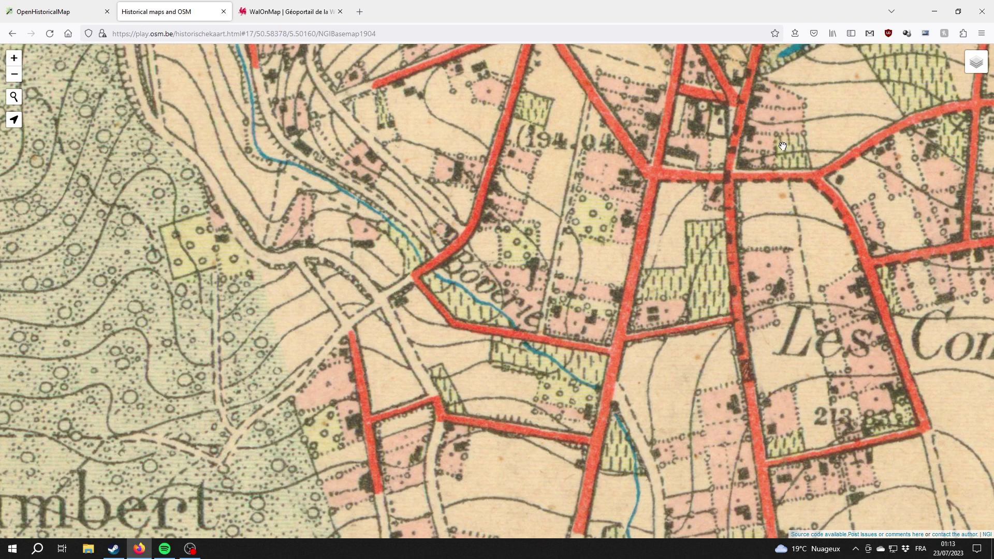
pyautogui.moveTo(976, 63)
pyautogui.click(831, 59)
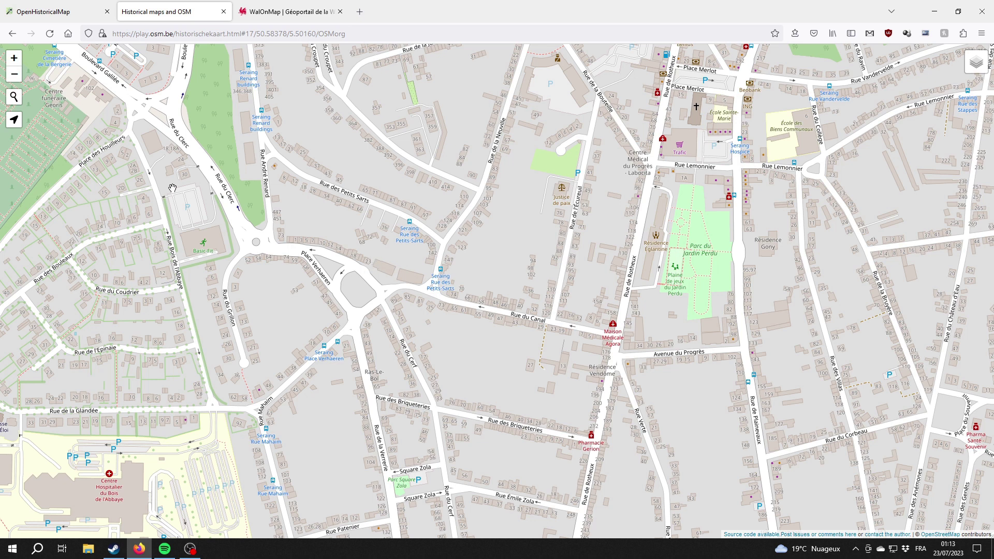
# Step: Switch back to OpenHistoricalMap and draw the eastern end of Rue du Canal from Rue de Rotheux, a residential road with start date 1907-06-12
pyautogui.click(23, 4)
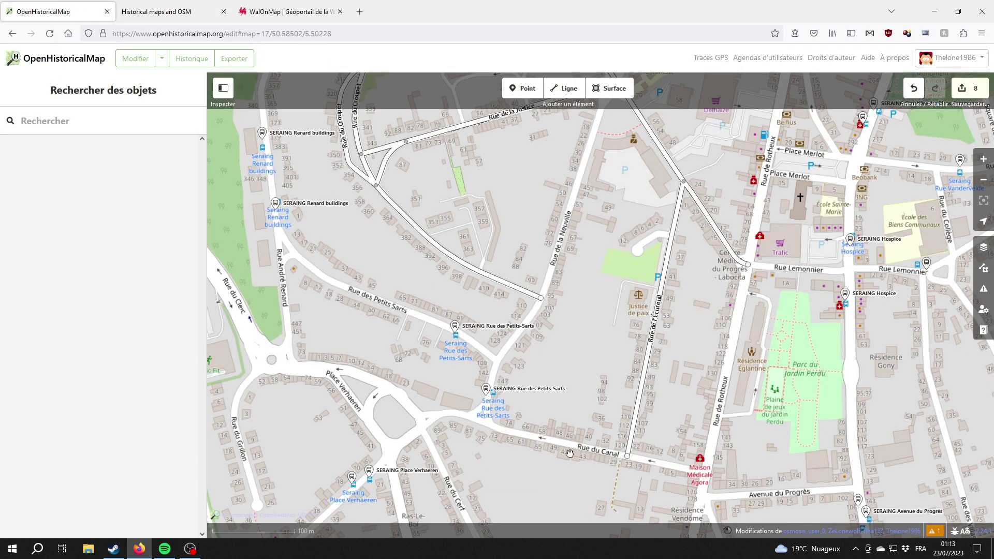
pyautogui.scroll(5, 585, 444)
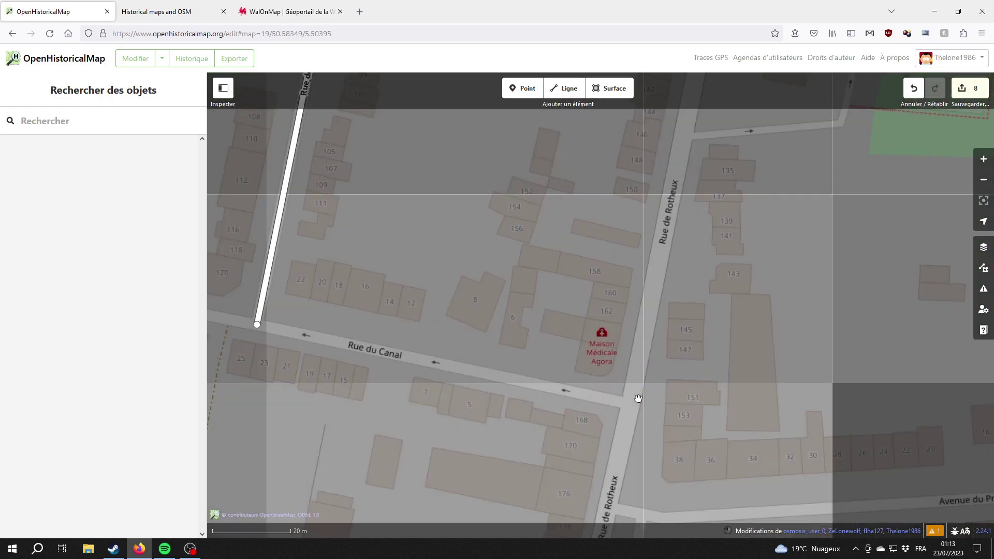
pyautogui.scroll(4, 579, 363)
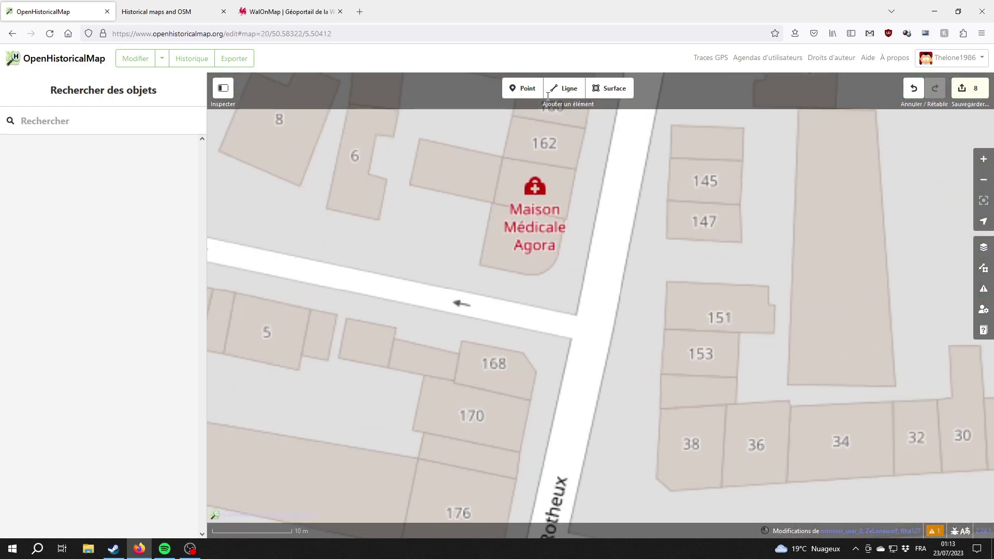
pyautogui.click(564, 88)
pyautogui.click(621, 336)
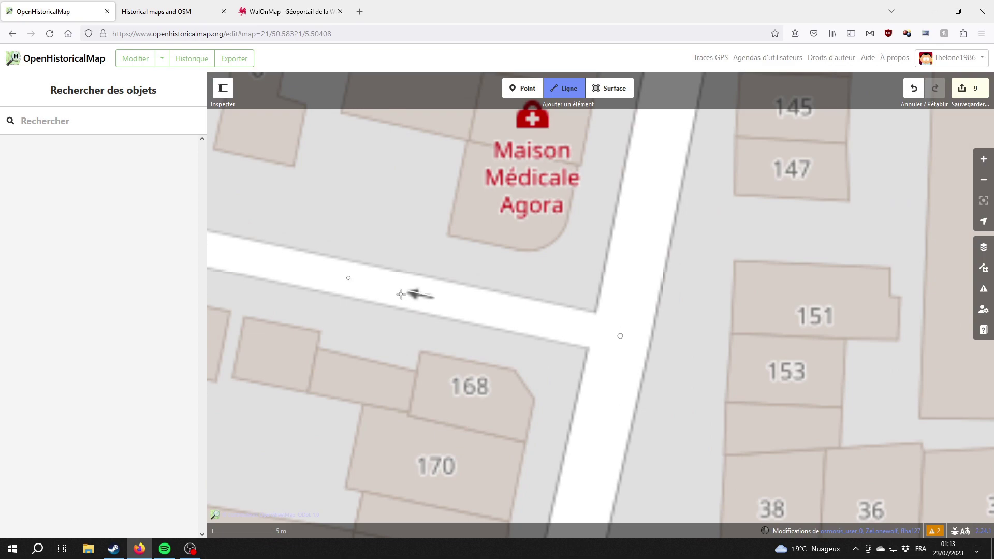
pyautogui.doubleClick(349, 277)
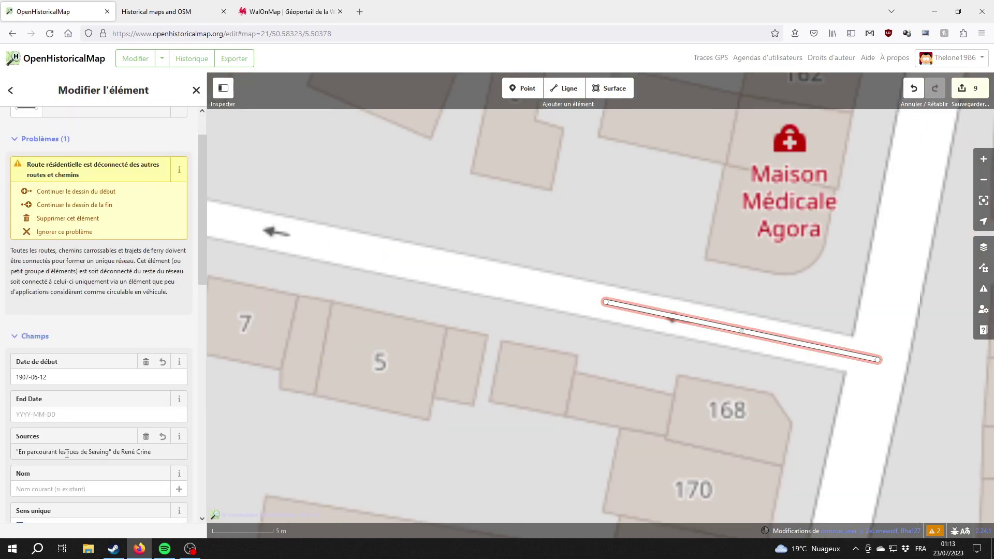
# Step: Name the road Rue du Canal and extend it west through the Rue de l'Écureuil junction towards Rue de la Neuville
pyautogui.press('Escape')
pyautogui.press('2')
pyautogui.scroll(-3, 399, 337)
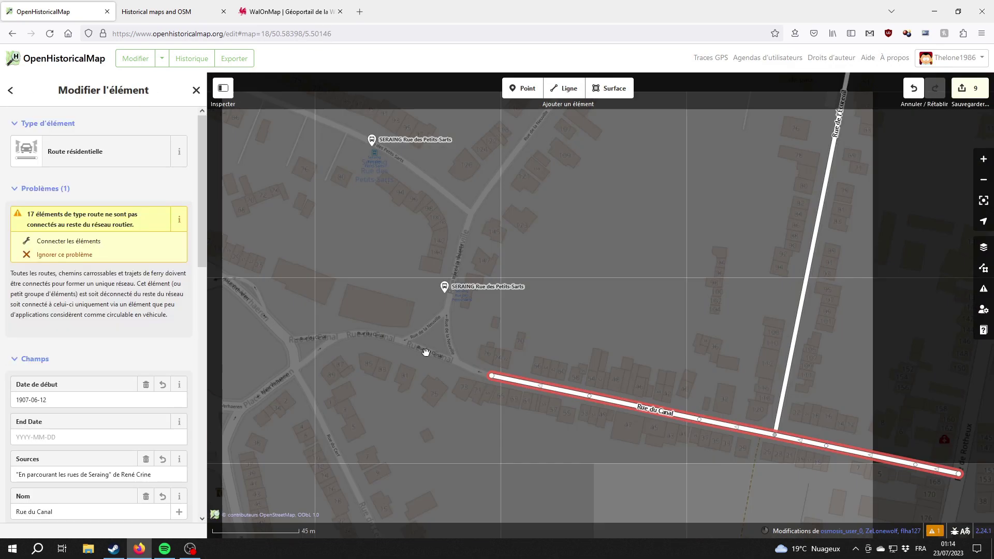
# Step: Compare the western end of Rue du Canal on the NGI Basemap 1939, Vandermaelen (1846-1854, WAL) and OSM.org layers
pyautogui.hotkey('ctrl', 'Tab')
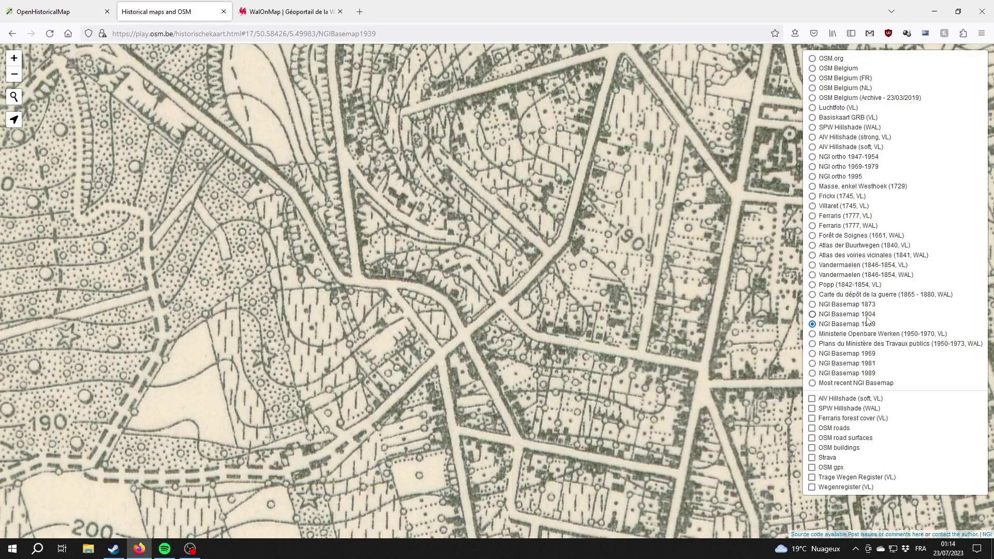
pyautogui.scroll(2, 361, 226)
pyautogui.moveTo(976, 61)
pyautogui.click(828, 275)
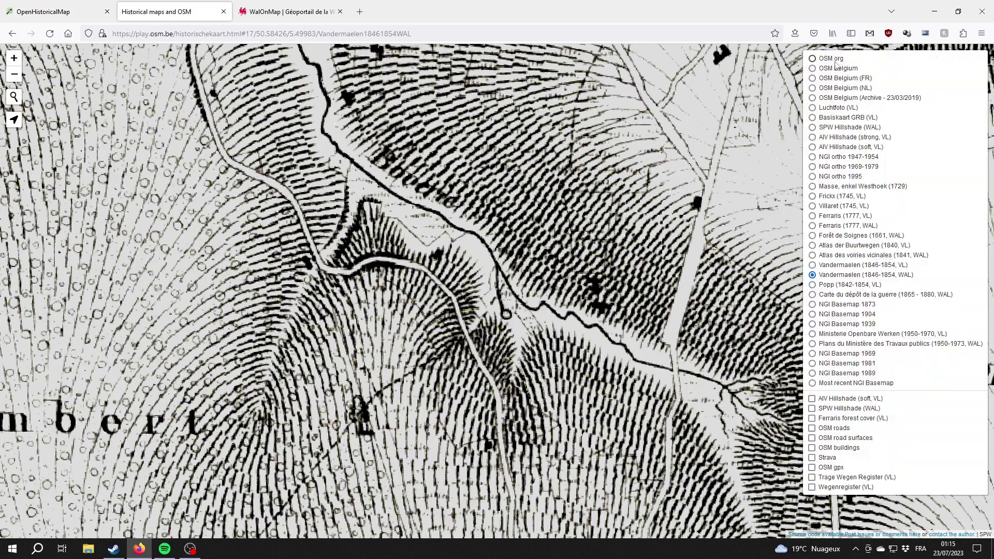
pyautogui.click(823, 58)
pyautogui.click(828, 274)
pyautogui.click(823, 58)
pyautogui.click(828, 275)
# Step: Extend the Rue du Canal line northwest across Rue de la Neuville to the large building beside Place Verhaeren
pyautogui.hotkey('ctrl', 'shift', 'Tab')
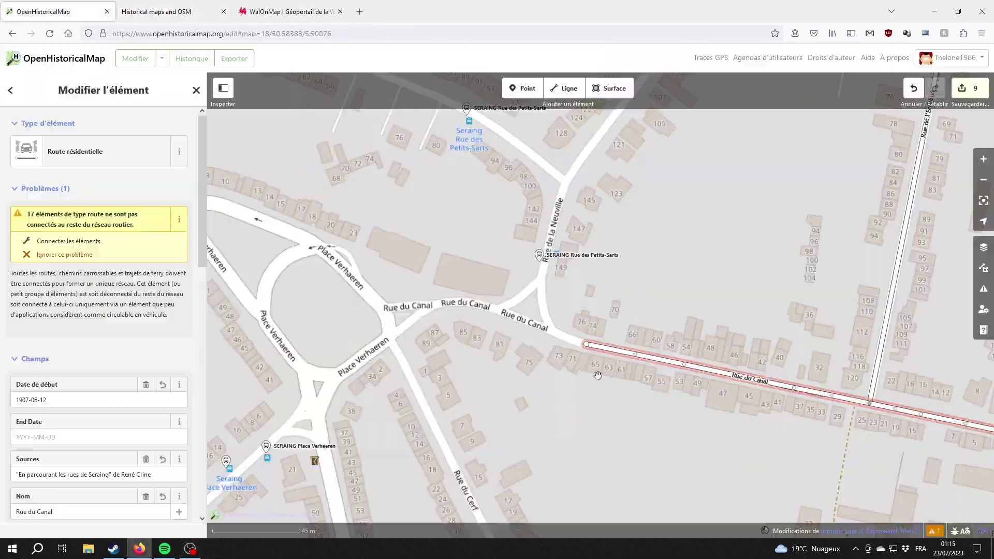
pyautogui.scroll(4, 647, 362)
pyautogui.press('2')
pyautogui.click(686, 408)
pyautogui.scroll(-4, 585, 376)
pyautogui.doubleClick(499, 284)
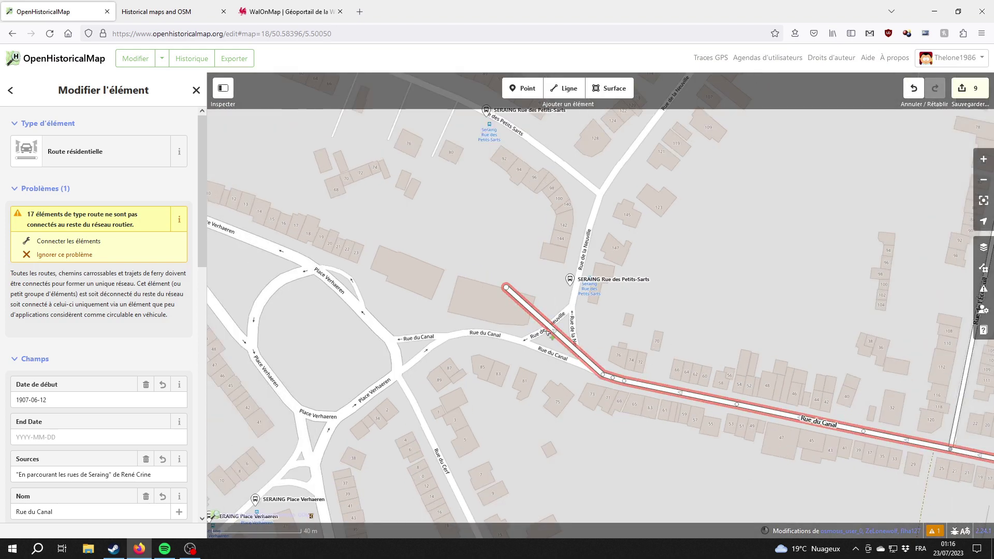
pyautogui.scroll(-2, 629, 347)
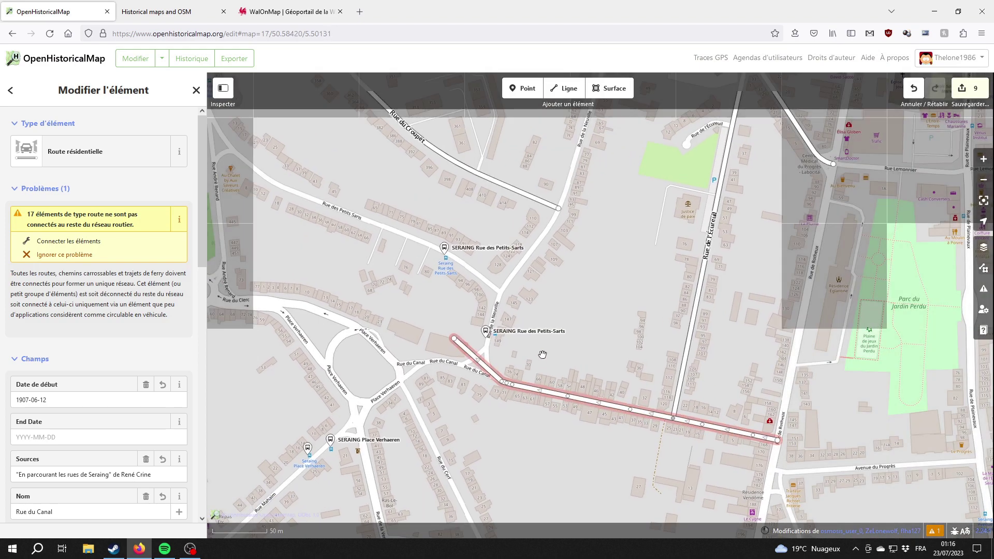
# Step: Check the junction of Rue du Canal and Rue de la Neuville on the NGI Basemap 1939 layer
pyautogui.click(189, 13)
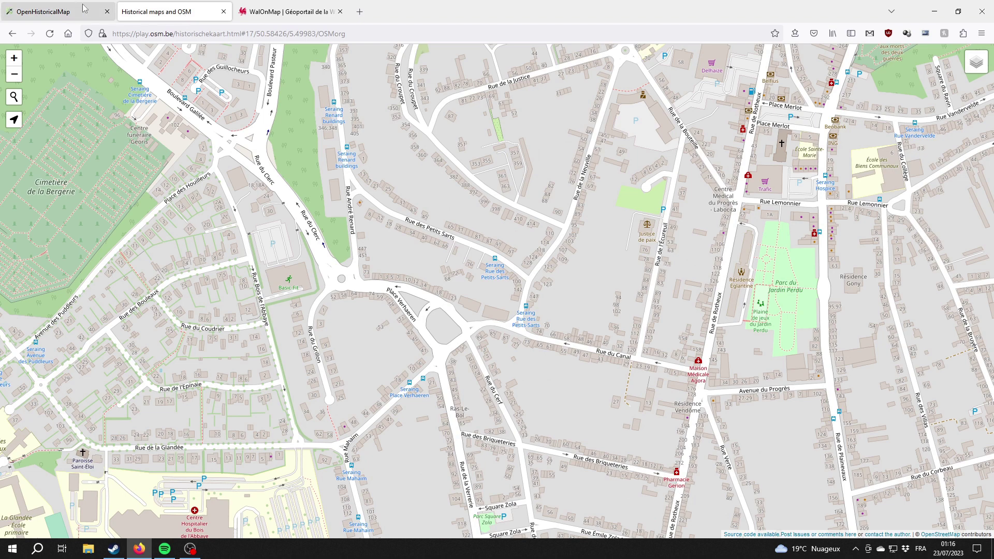
pyautogui.moveTo(978, 61)
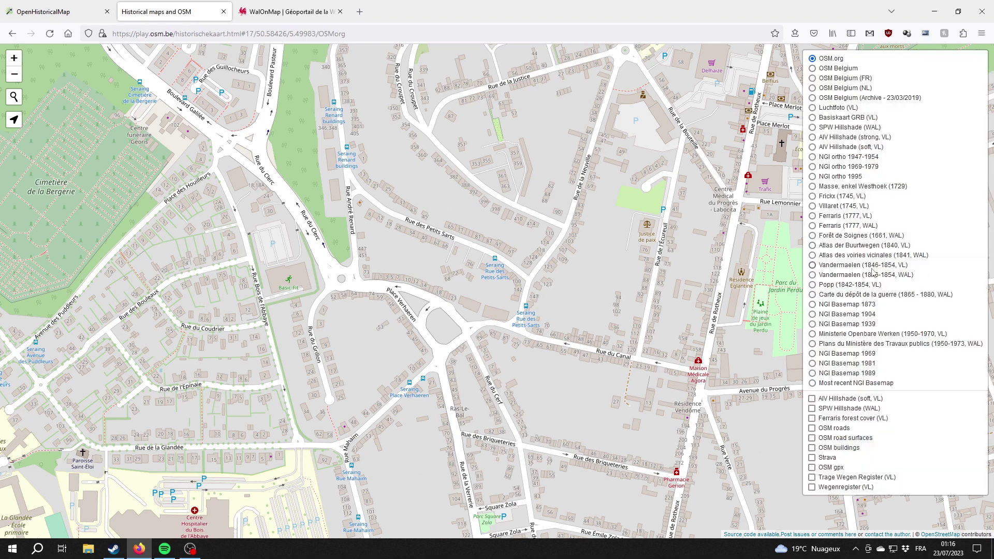
pyautogui.click(865, 325)
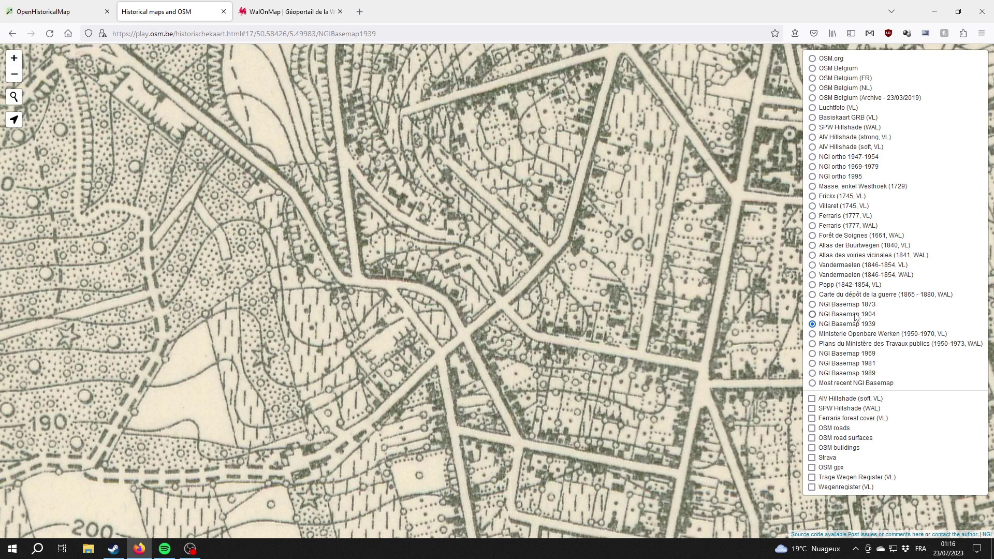
# Step: In the OpenHistoricalMap editor, examine Rue du Canal from Rue de Rotheux to its western end around Rue de la Neuville and Place Verhaeren
pyautogui.click(62, 11)
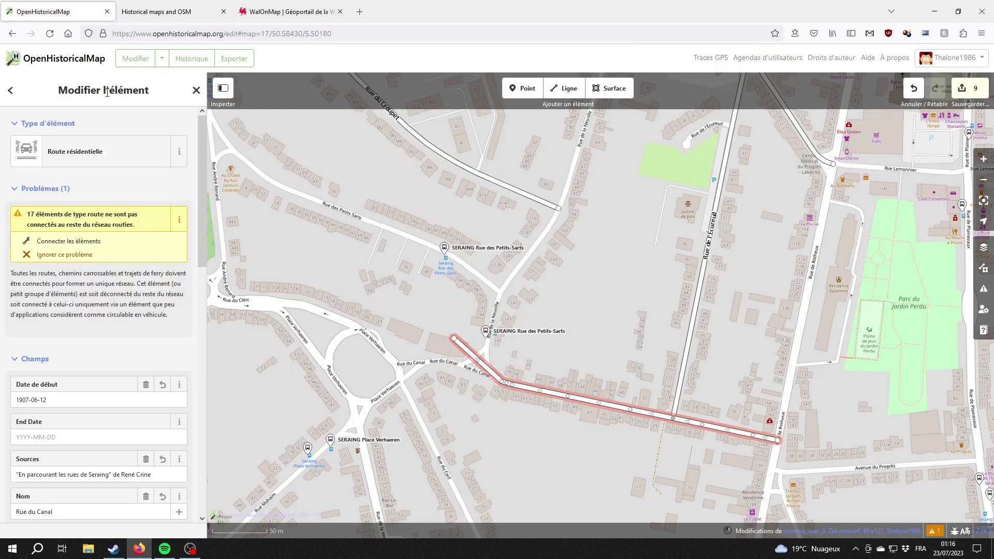
pyautogui.click(476, 390)
pyautogui.scroll(2, 449, 370)
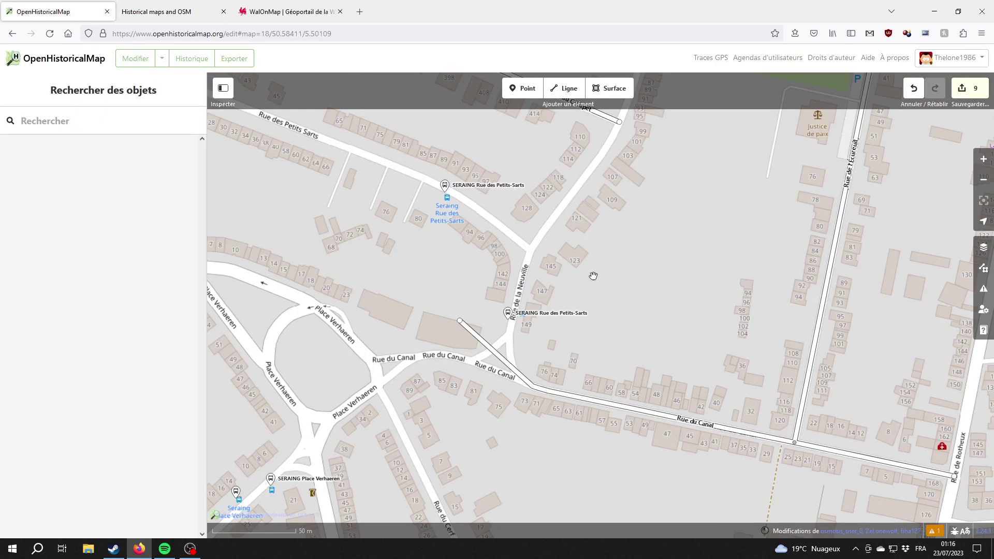
pyautogui.moveTo(592, 275); pyautogui.dragTo(650, 332)
pyautogui.scroll(-2, 683, 302)
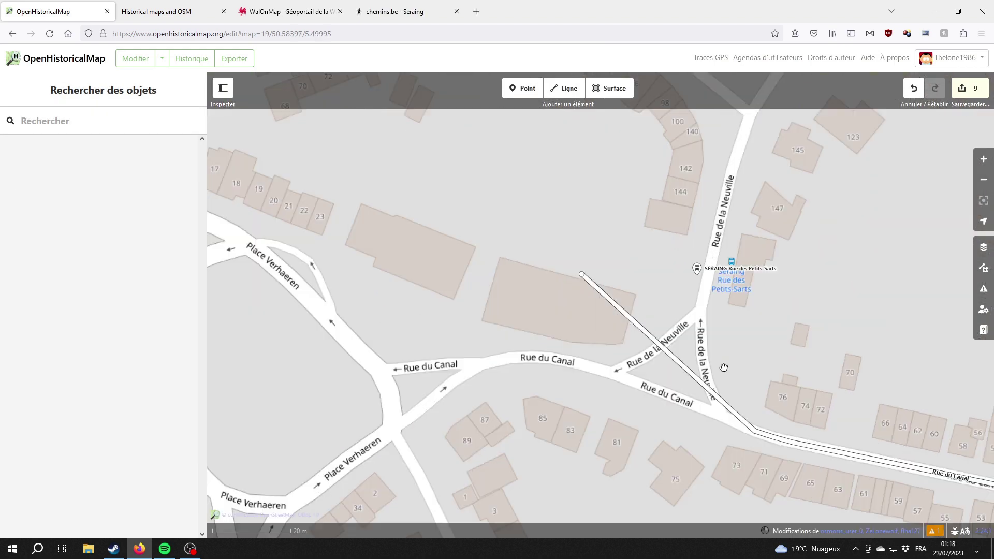
pyautogui.scroll(-2, 723, 367)
pyautogui.moveTo(723, 367); pyautogui.dragTo(548, 295)
pyautogui.click(404, 229)
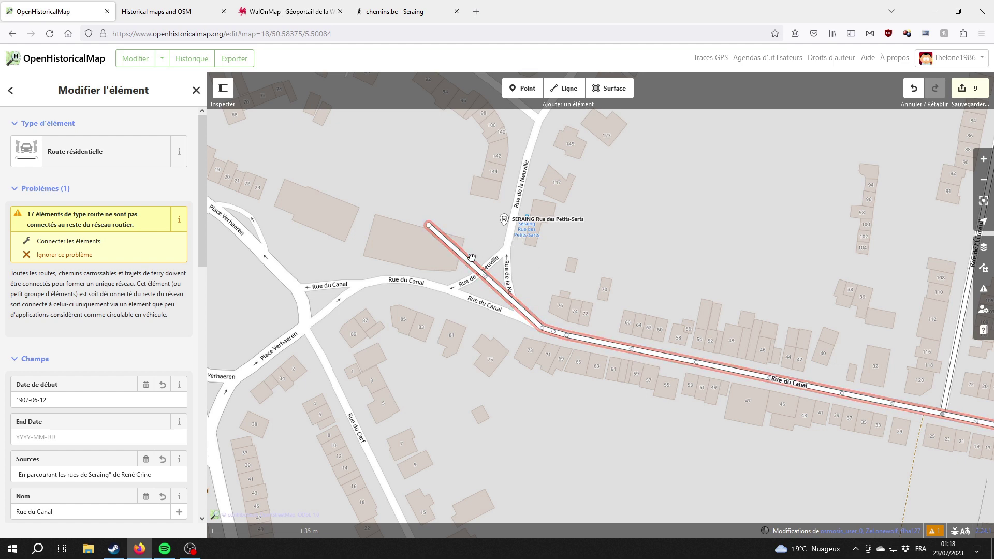
pyautogui.moveTo(771, 336); pyautogui.dragTo(425, 275)
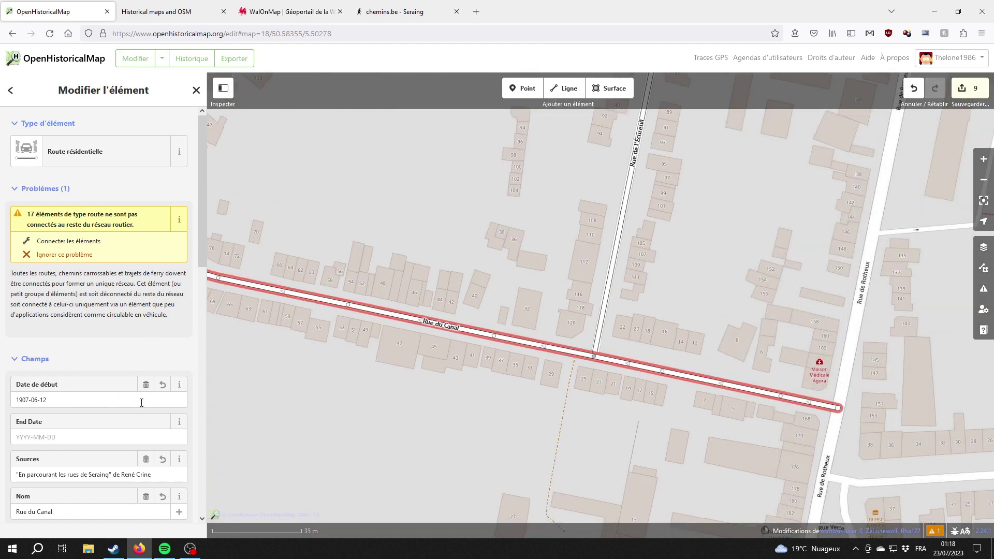
pyautogui.moveTo(407, 391); pyautogui.dragTo(713, 433)
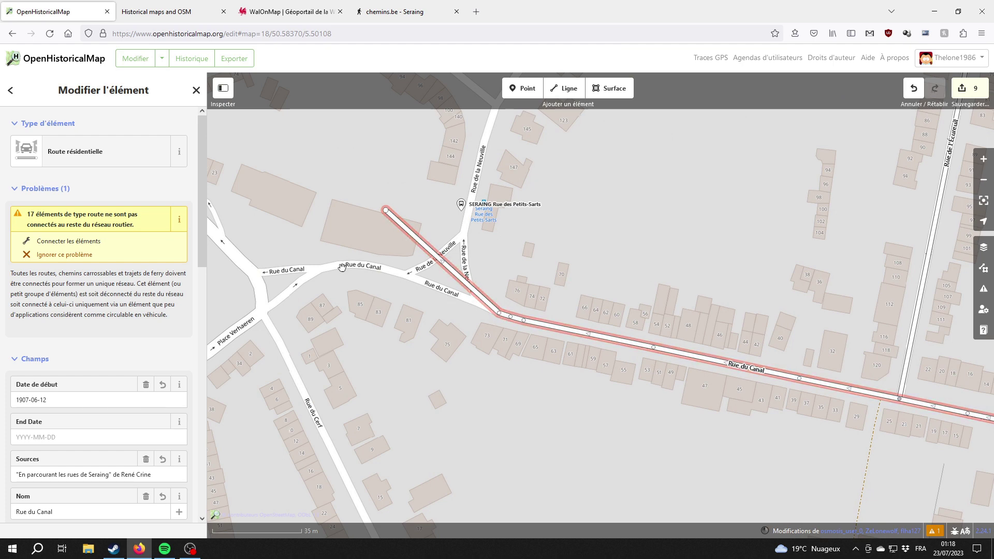
pyautogui.moveTo(258, 270); pyautogui.dragTo(442, 310)
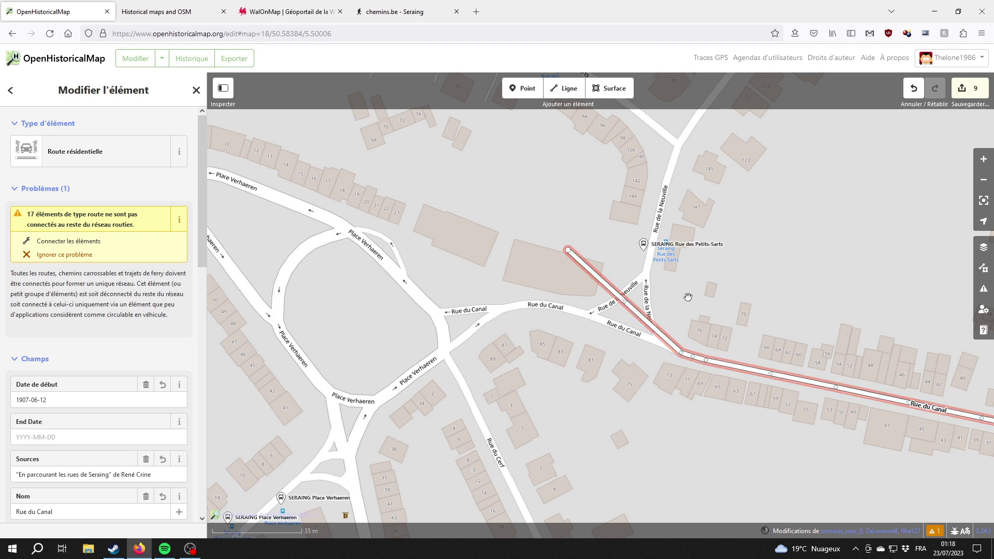
pyautogui.moveTo(698, 300); pyautogui.dragTo(555, 310)
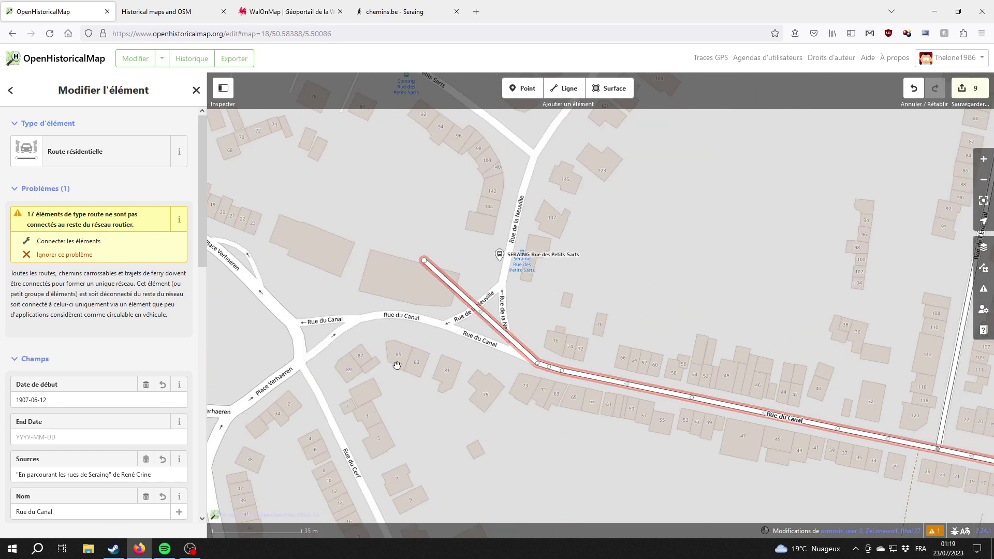
# Step: Split Rue du Canal at its bend east of Rue de la Neuville and set the northwestern segment's end date to 1916-10-03
pyautogui.click(538, 364)
pyautogui.press('x')
pyautogui.click(529, 355)
pyautogui.click(53, 436)
pyautogui.write('1916-10-')
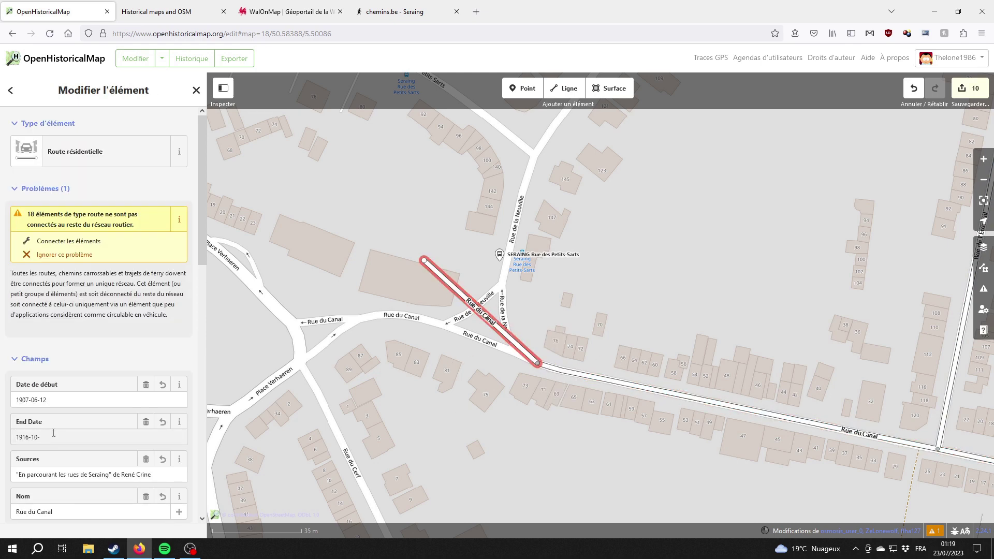
# Step: Draw a new line from the split point along the curved course of Rue du Canal towards Place Verhaeren
pyautogui.click(564, 88)
pyautogui.scroll(5, 502, 341)
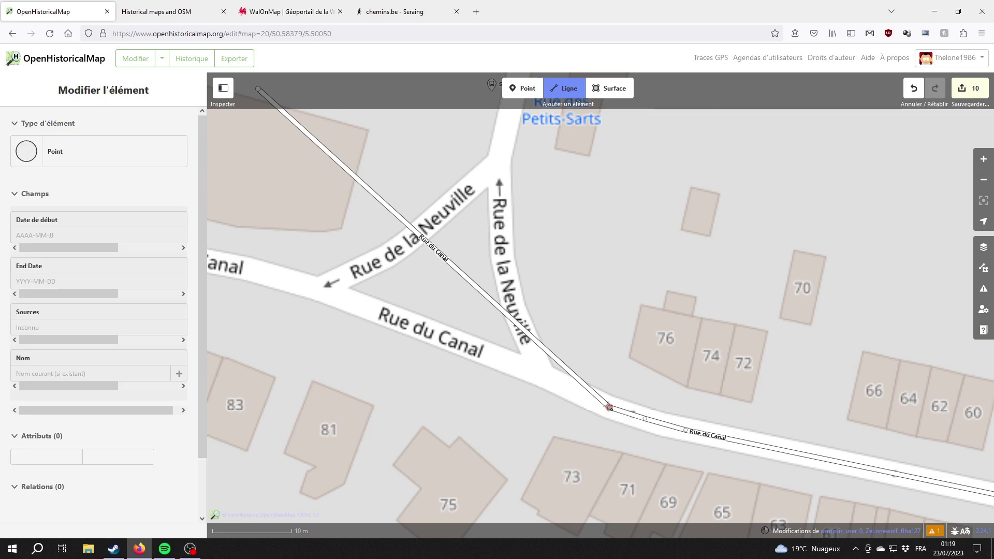
pyautogui.click(610, 407)
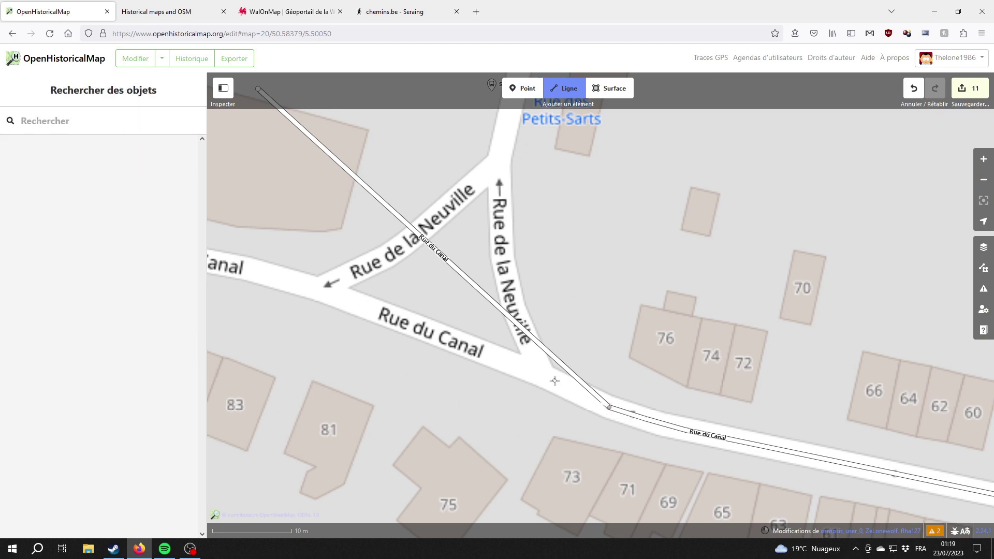
pyautogui.doubleClick(552, 381)
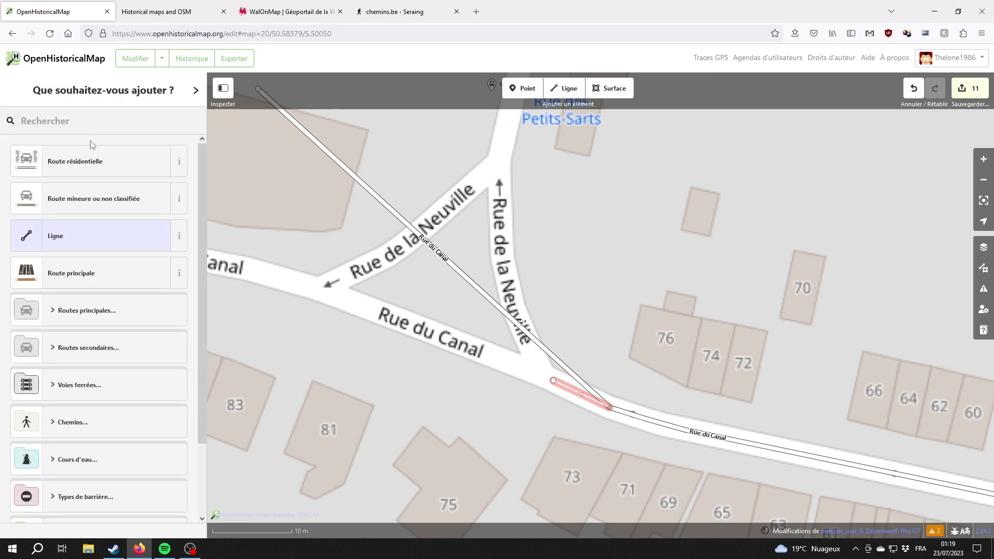
pyautogui.press('Return')
pyautogui.rightClick(548, 381)
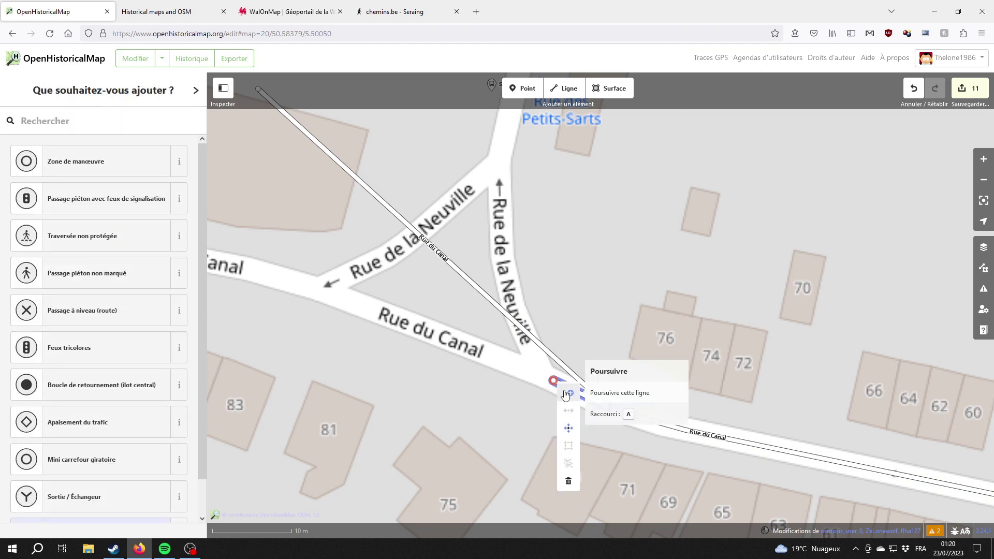
pyautogui.click(567, 390)
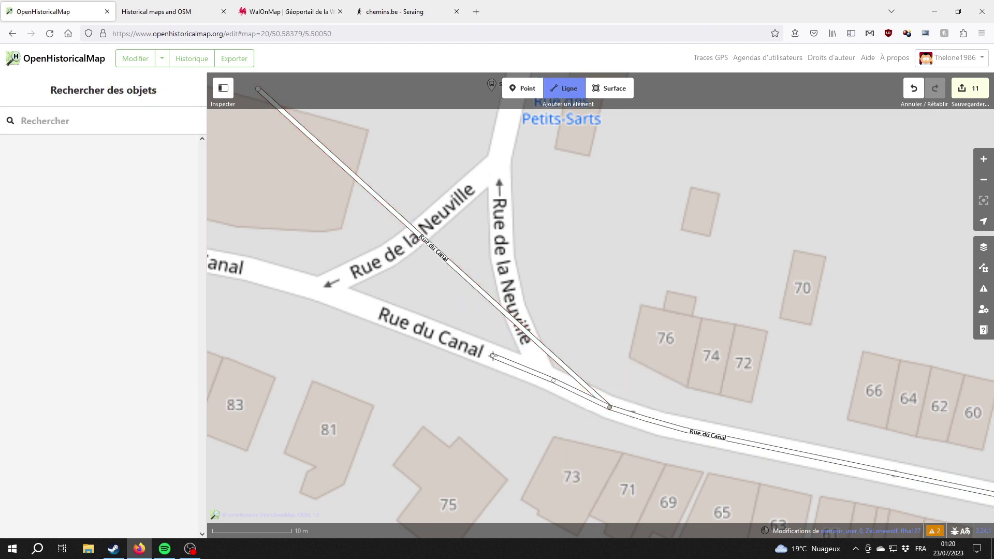
pyautogui.click(491, 355)
pyautogui.moveTo(352, 300); pyautogui.dragTo(559, 378)
pyautogui.click(479, 354)
pyautogui.scroll(-2, 331, 336)
# Step: Change the background to the most recent SPW(allonie) aerial imagery and finish the line at the Place Verhaeren roundabout
pyautogui.click(983, 247)
pyautogui.click(876, 173)
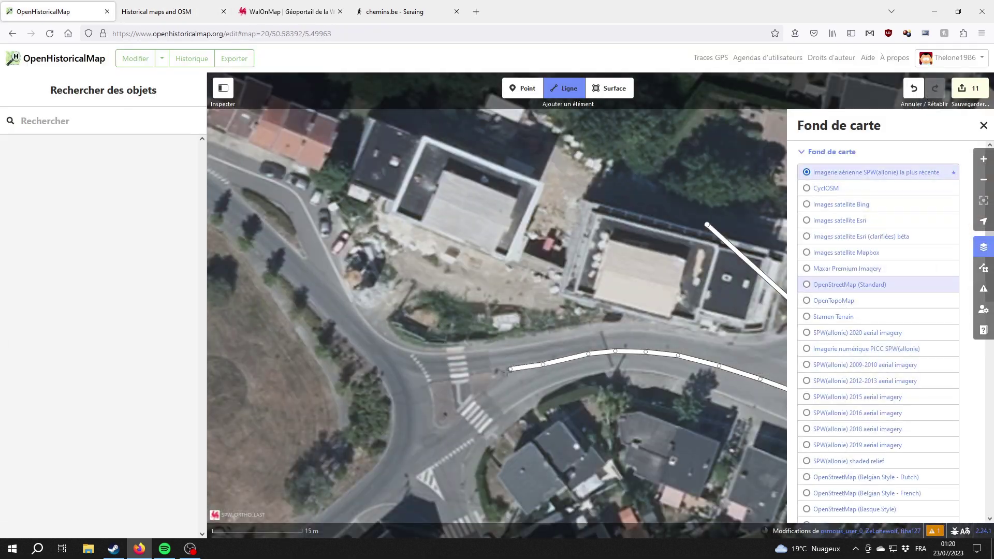
pyautogui.doubleClick(410, 396)
# Step: Tag the new line as residential road Rue du Canal with start date 1916-10-04 and the book "En parcourant les rues de Seraing" as source
pyautogui.scroll(-4, 410, 362)
pyautogui.click(57, 401)
pyautogui.write('1851-10-28')
pyautogui.click(80, 425)
pyautogui.write('"En parcourant les rues de Seraing" de René Conin')
pyautogui.click(80, 461)
pyautogui.write('Rue du Canal')
pyautogui.scroll(-2, 79, 445)
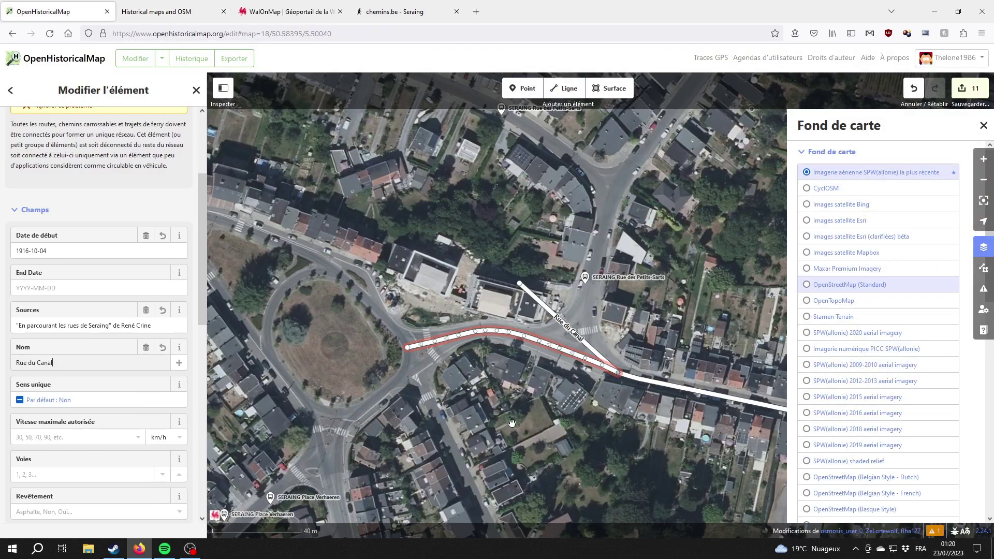
# Step: Check the dates of the two western Rue du Canal branches and review the surrounding mapped streets on the aerial imagery
pyautogui.click(642, 431)
pyautogui.scroll(-2, 641, 431)
pyautogui.press('b')
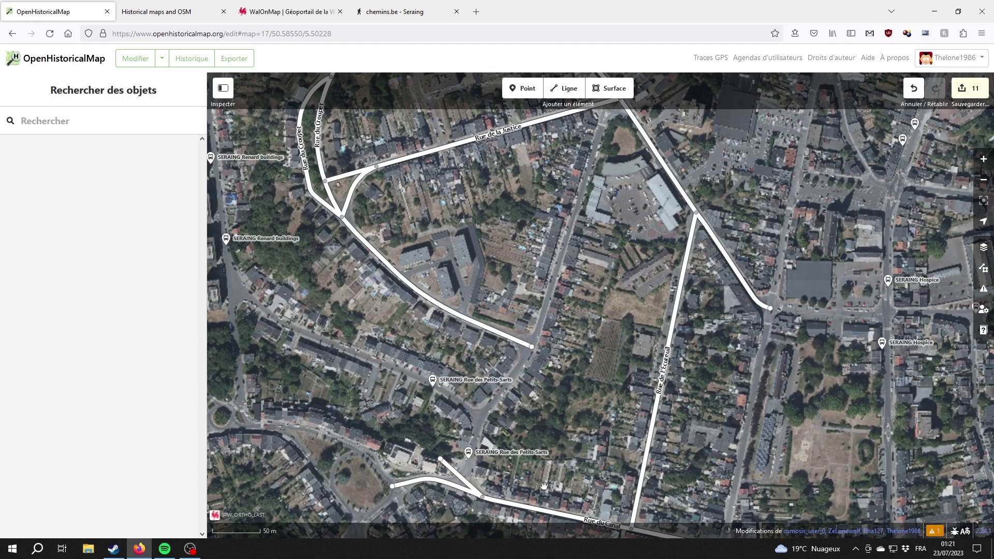
pyautogui.moveTo(461, 480); pyautogui.dragTo(534, 412)
pyautogui.click(534, 413)
pyautogui.scroll(2, 535, 413)
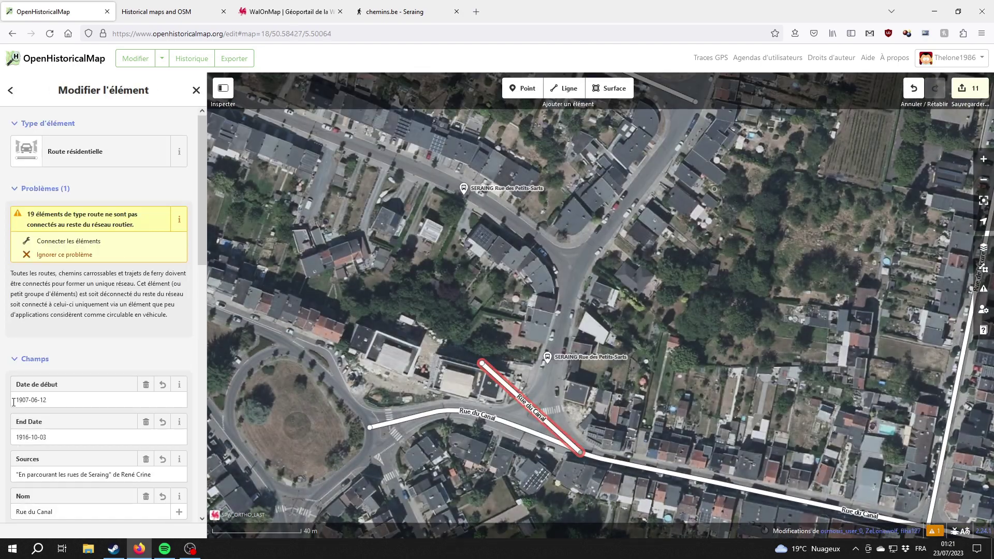
pyautogui.click(497, 420)
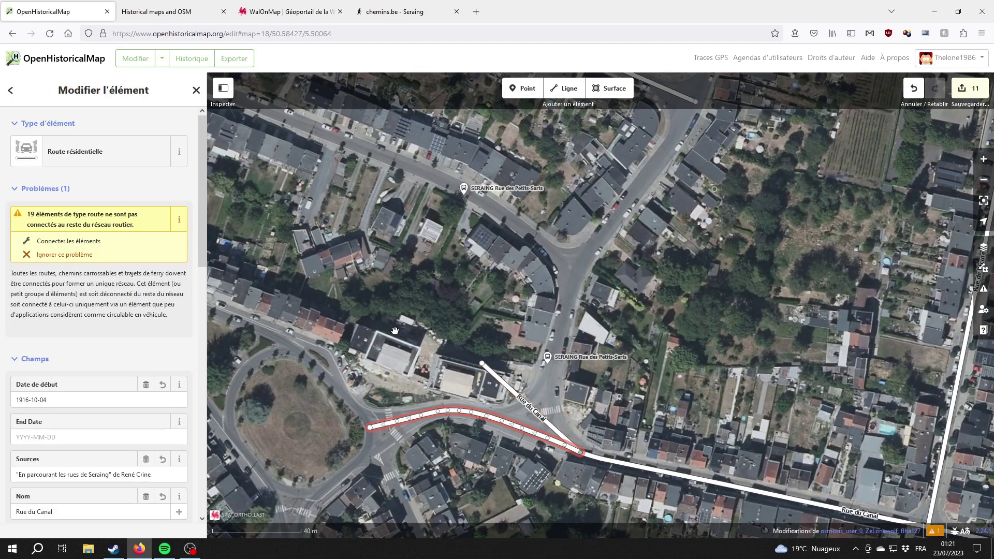
pyautogui.click(515, 393)
pyautogui.click(504, 509)
pyautogui.scroll(-3, 504, 509)
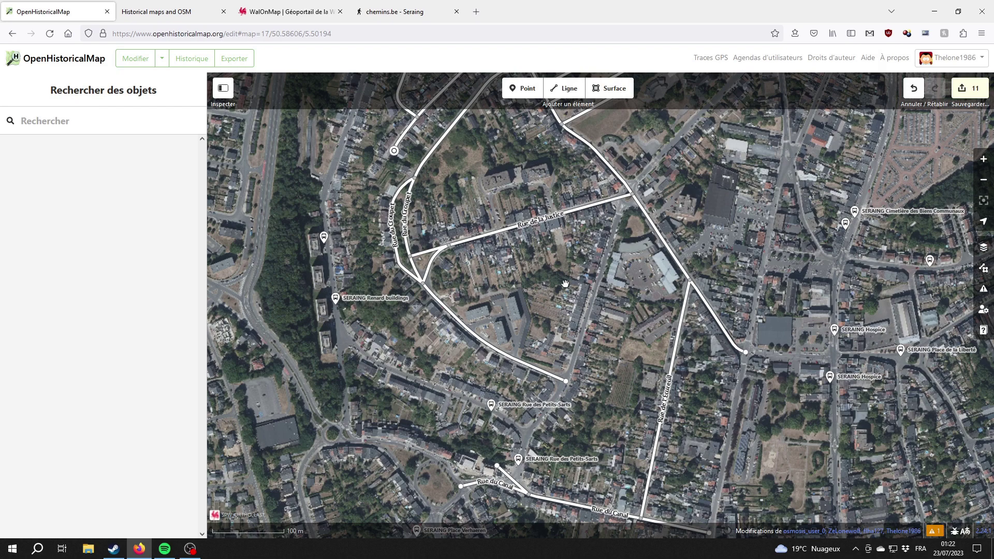
pyautogui.moveTo(545, 284); pyautogui.dragTo(549, 399)
pyautogui.moveTo(580, 534); pyautogui.dragTo(580, 408)
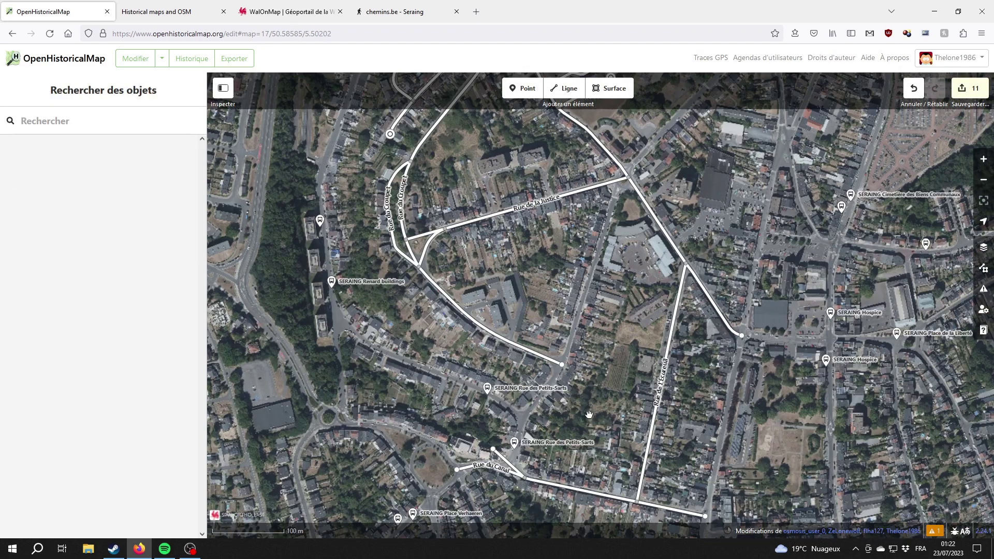
# Step: Upload the edits with comment "Mises à jour diverses sur Seraing (ajout de rues dans le quartier des Biens Communaux)" and source "En parcourant les rues de Seraing"
pyautogui.click(968, 88)
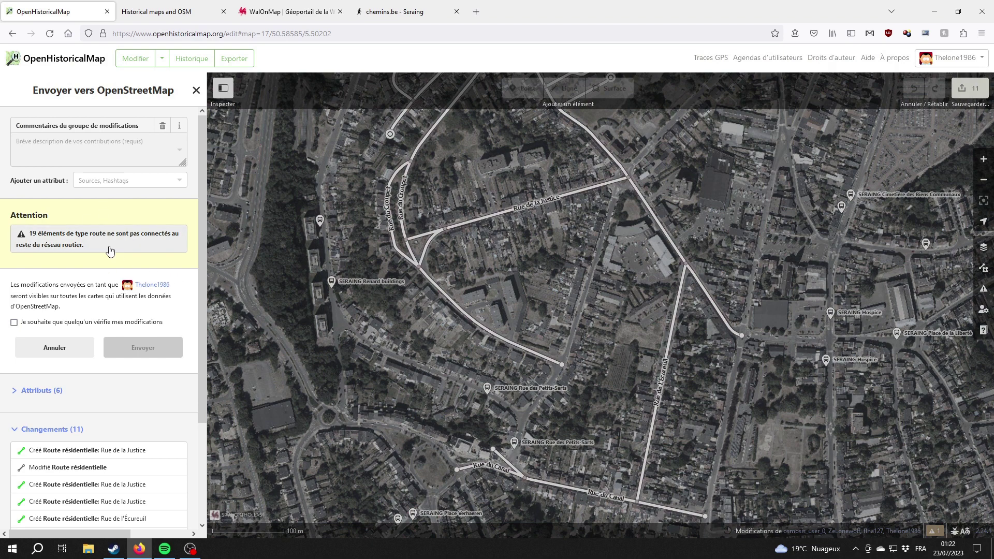
pyautogui.click(84, 148)
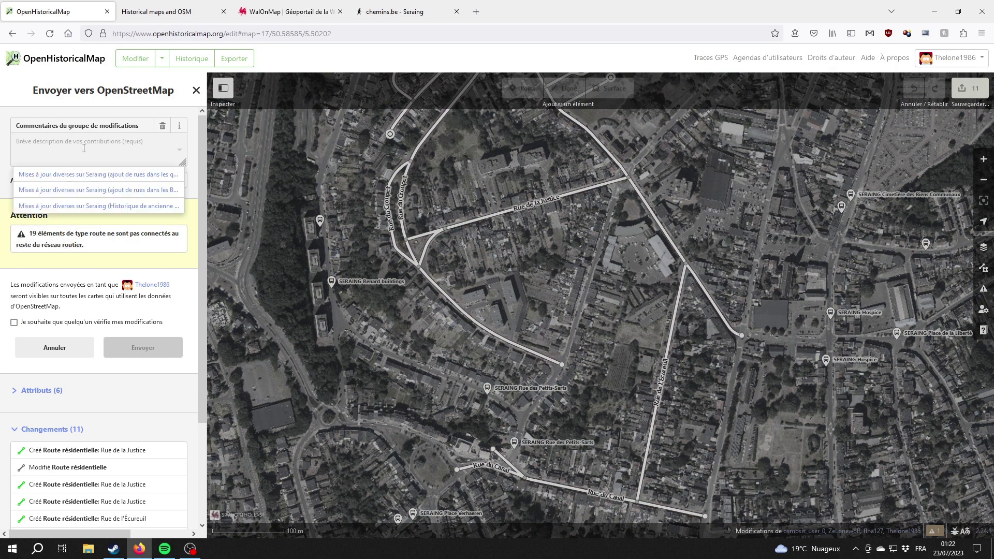
pyautogui.write('Mises à jour diverses sur Seraing (ajout de rues dans les quartiers des Biens Communaux)')
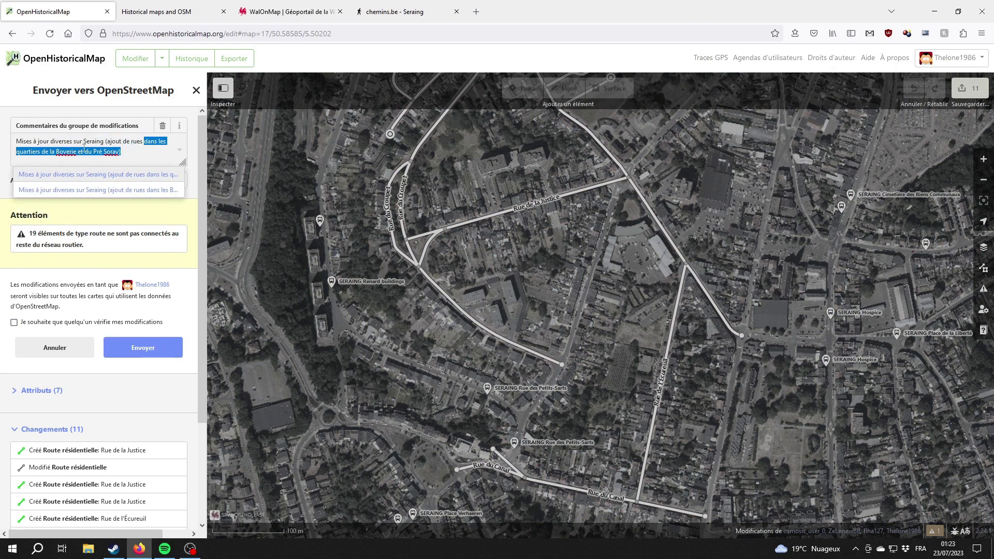
pyautogui.scroll(-3, 103, 350)
pyautogui.click(103, 350)
pyautogui.scroll(3, 117, 506)
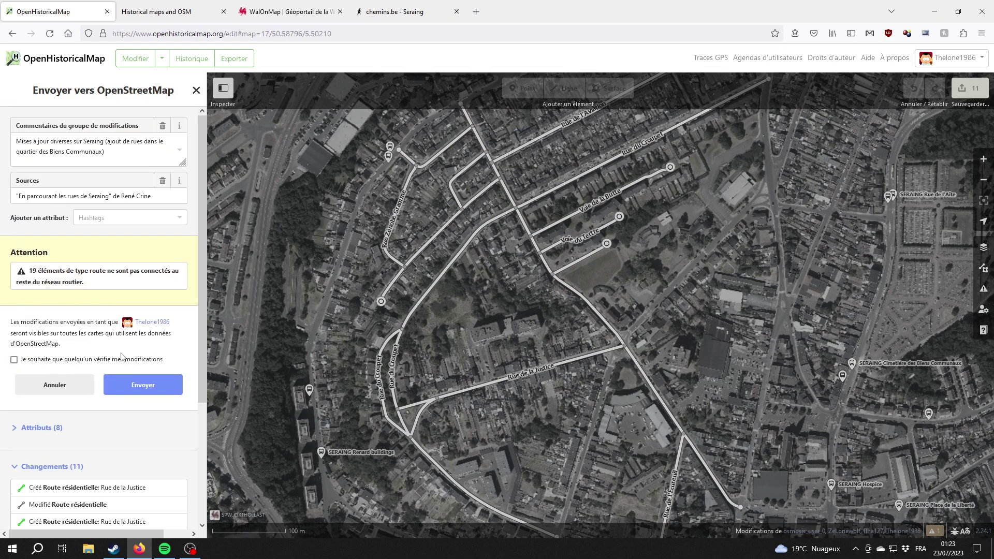
pyautogui.click(150, 385)
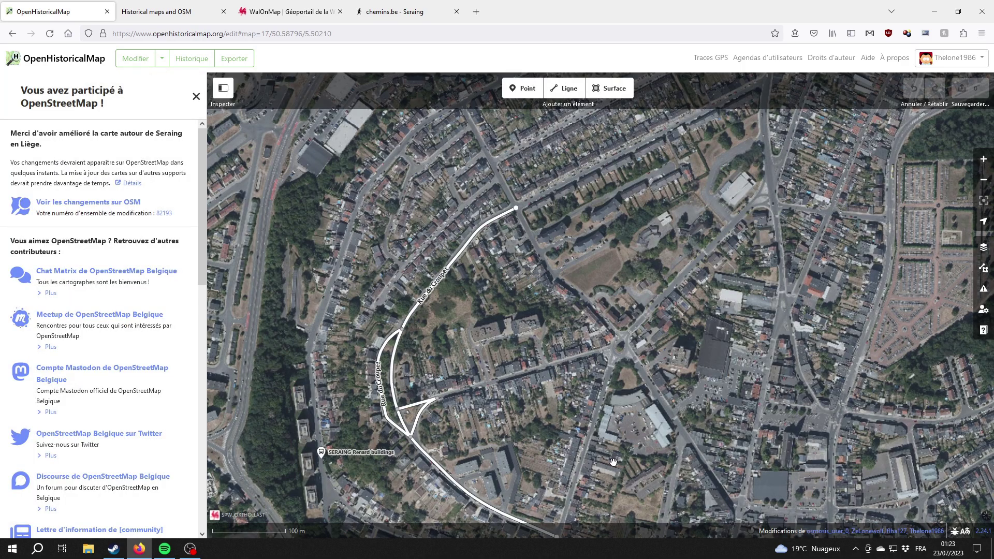
# Step: Leave the editor for the main OpenHistoricalMap view and examine the Seraing streets shown for 30 Décembre 2023
pyautogui.moveTo(613, 462); pyautogui.dragTo(553, 326)
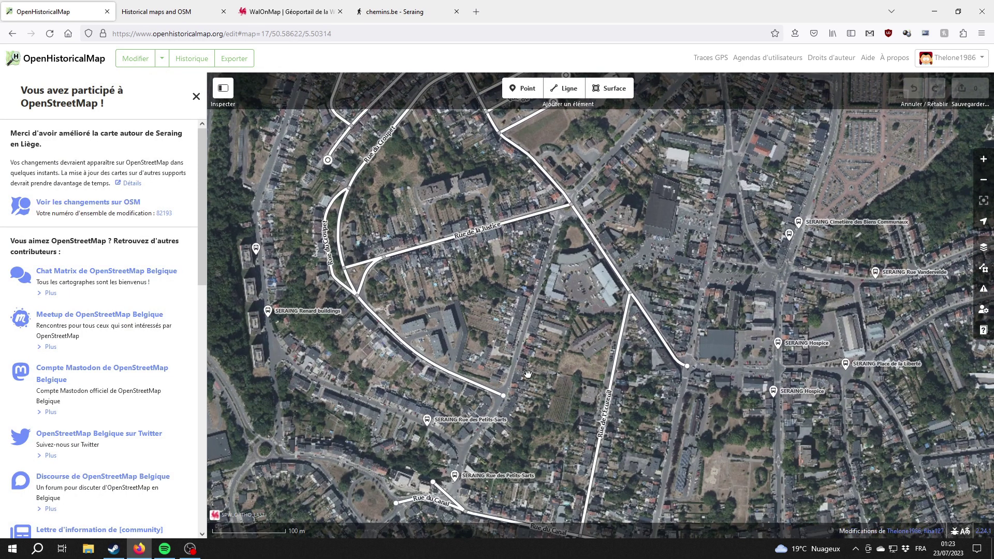
pyautogui.click(62, 58)
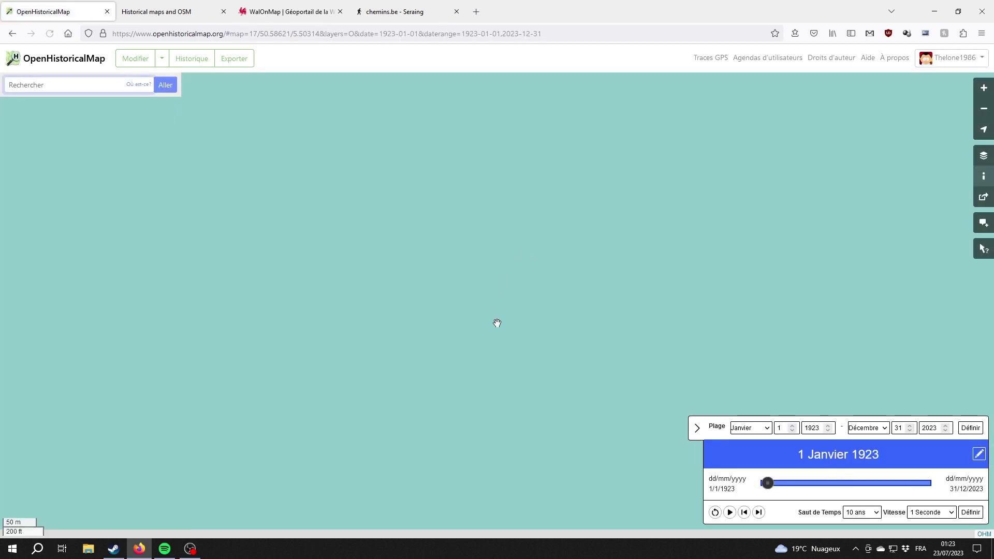
pyautogui.scroll(-1, 508, 339)
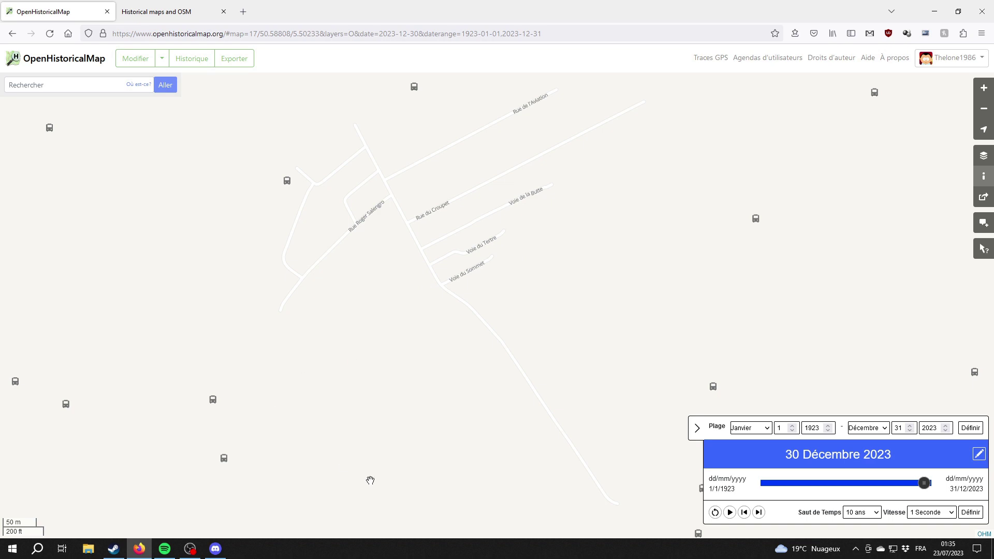
# Step: Switch to Discord and read the openhistoricalmap channel's announcement about tiles not refreshing and the expected repair time
pyautogui.click(216, 548)
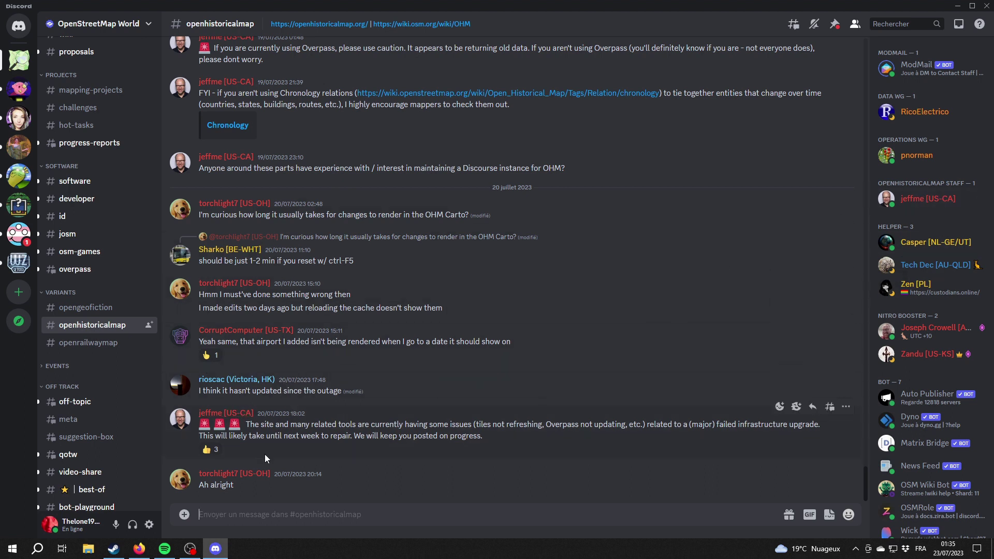
pyautogui.moveTo(248, 429); pyautogui.dragTo(564, 433)
pyautogui.click(523, 434)
pyautogui.moveTo(477, 424); pyautogui.dragTo(545, 424)
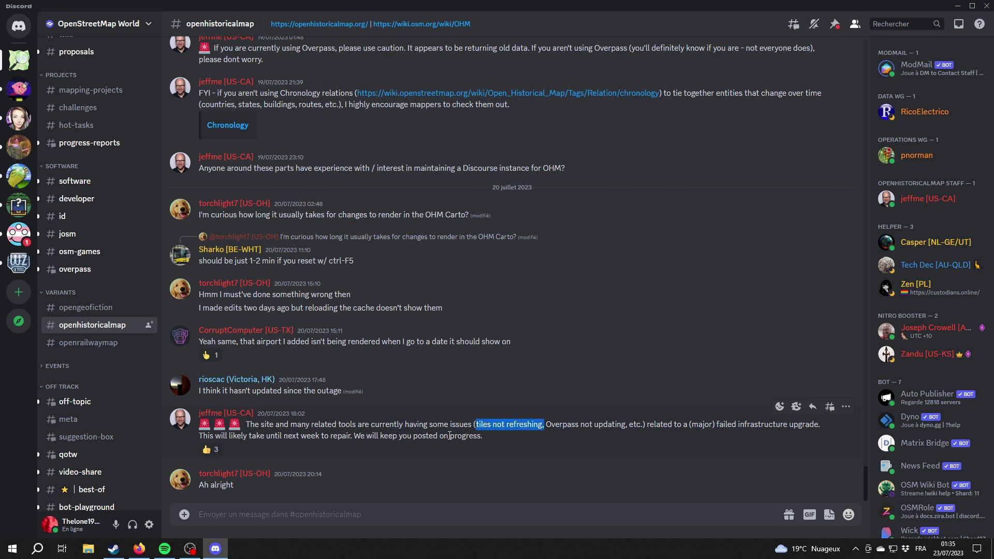
pyautogui.click(453, 409)
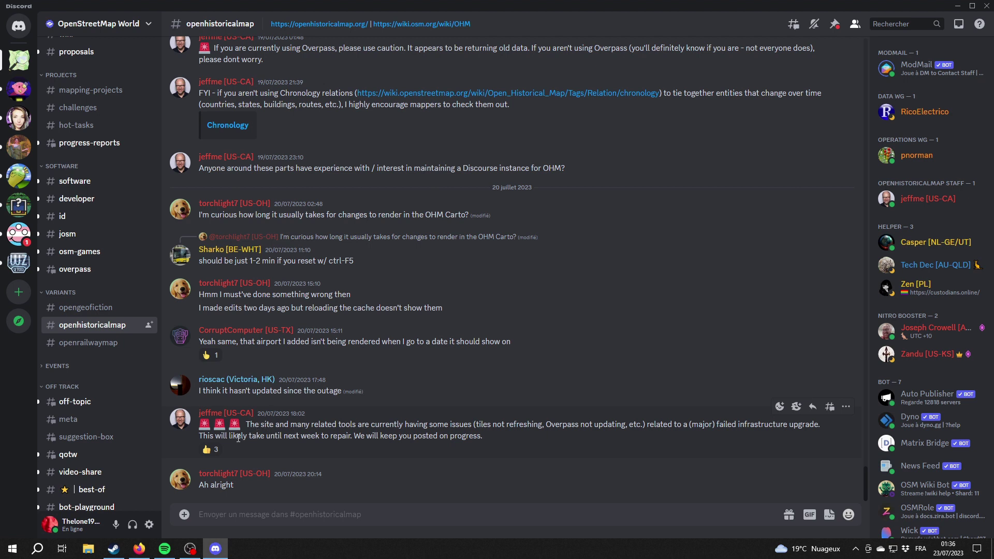
pyautogui.moveTo(237, 437); pyautogui.dragTo(362, 440)
pyautogui.click(519, 451)
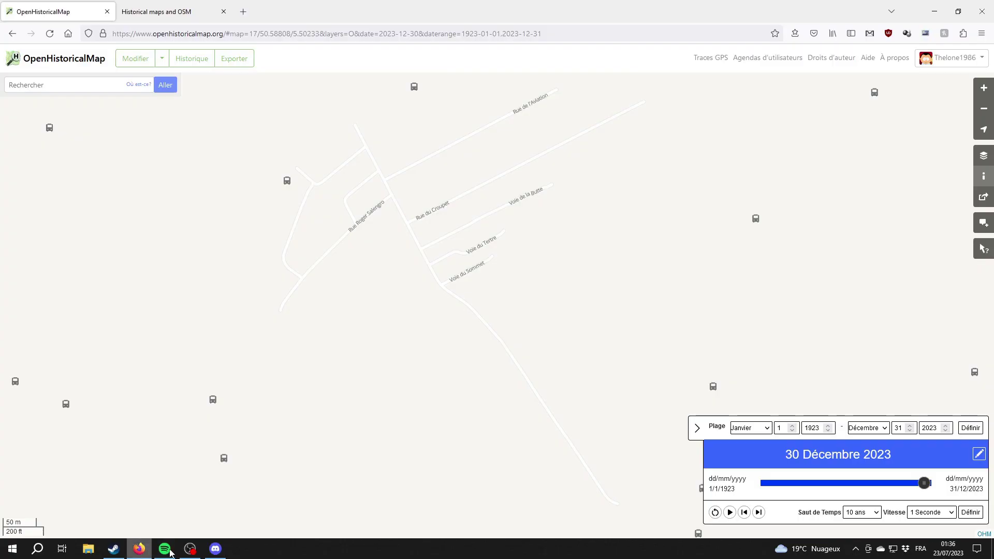
# Step: Return to OpenHistoricalMap in the browser, reload the map and check the rendered Seraing streets
pyautogui.click(139, 548)
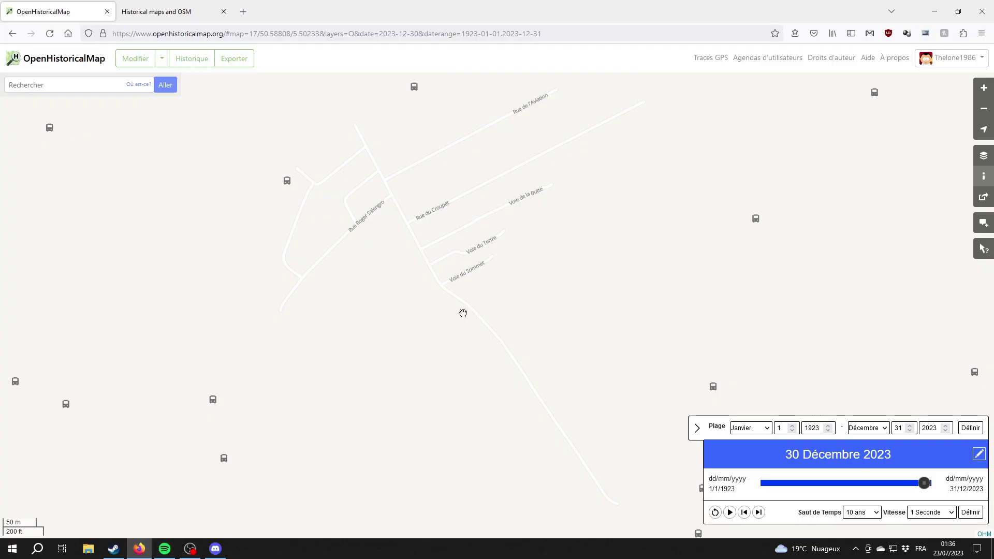
pyautogui.press('F5')
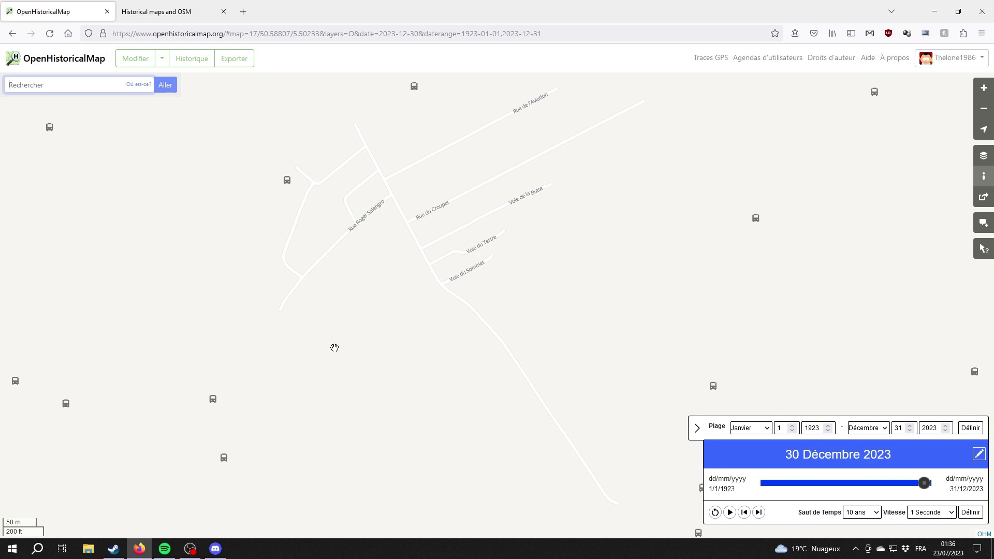
pyautogui.moveTo(338, 351)
pyautogui.mouseDown()
pyautogui.moveTo(366, 346)
pyautogui.moveTo(330, 350)
pyautogui.moveTo(331, 361)
pyautogui.mouseUp()
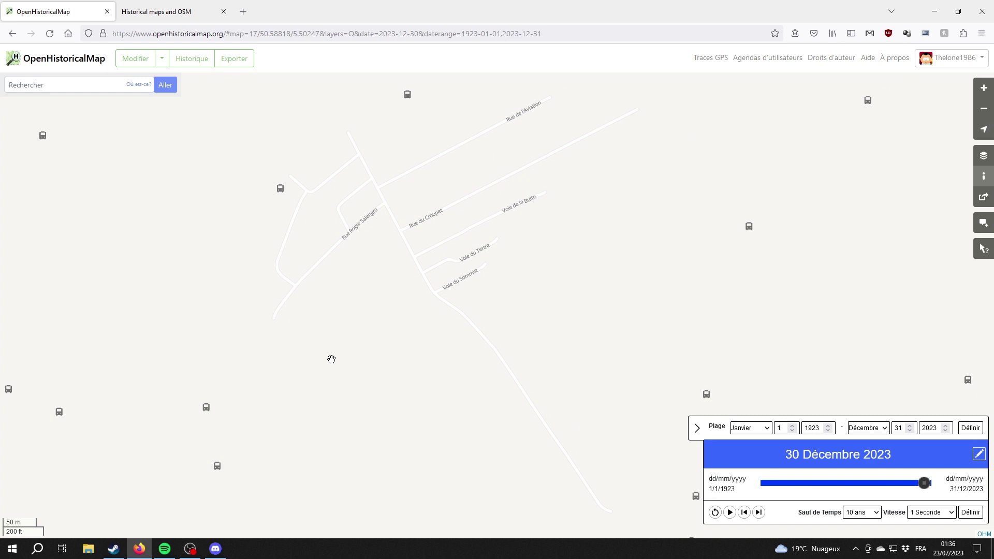